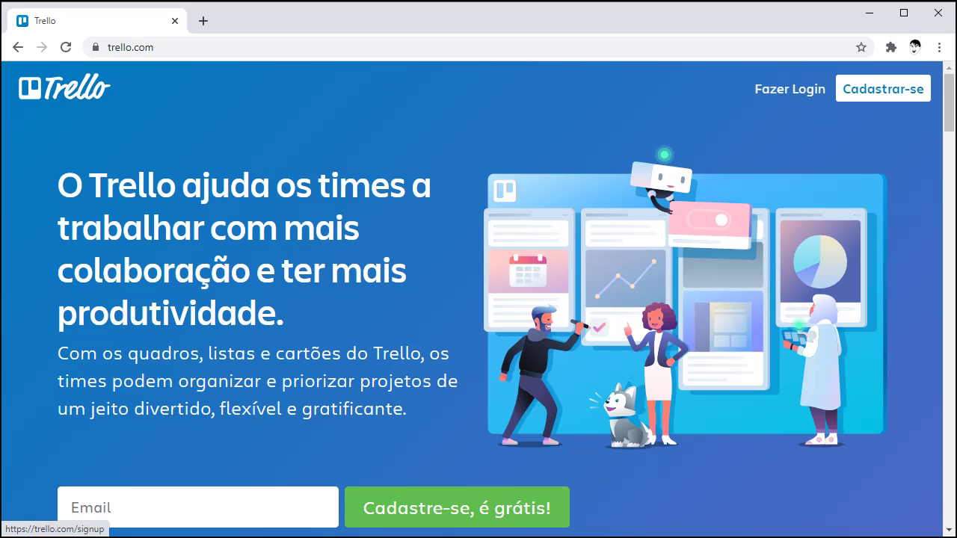
- View the account sign-up page, return to the home page and go to the login
left_click(883, 88)
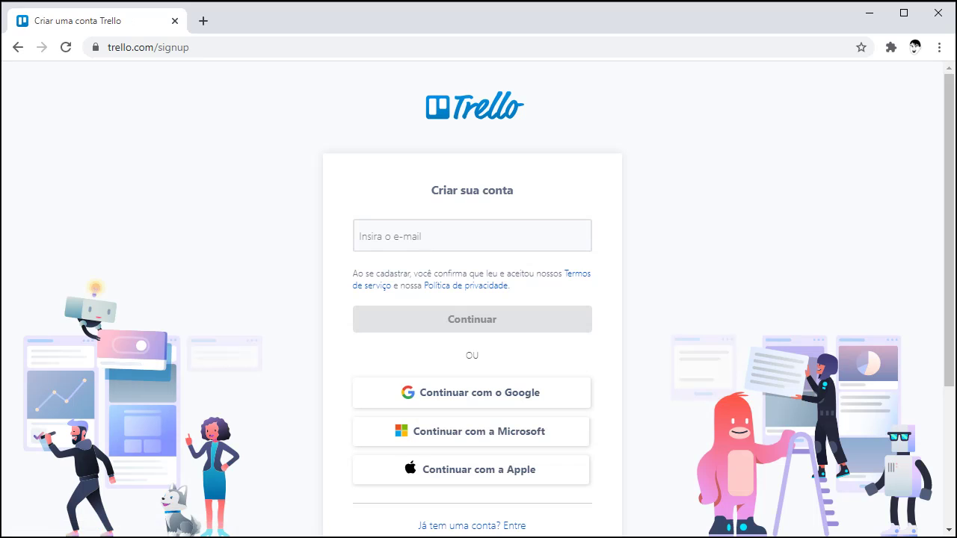
left_click(18, 47)
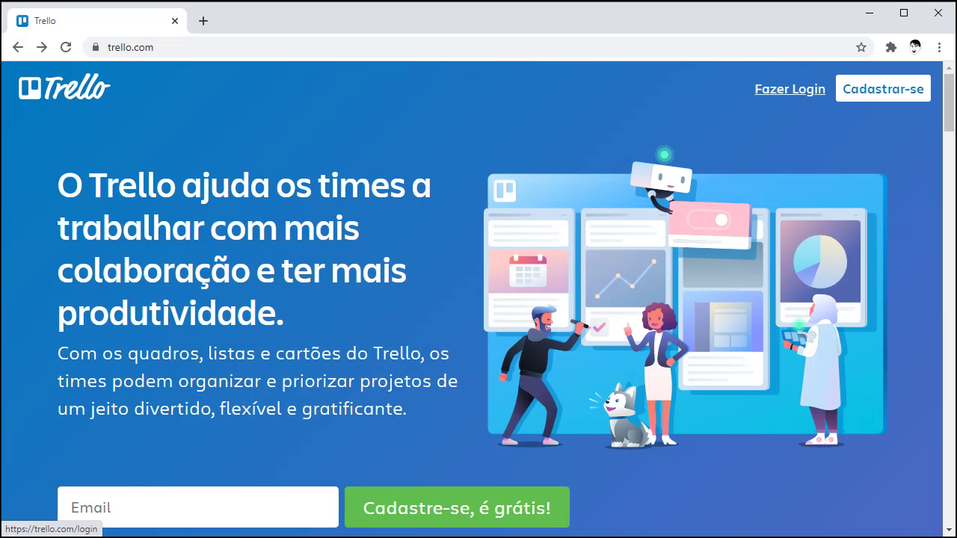
left_click(790, 89)
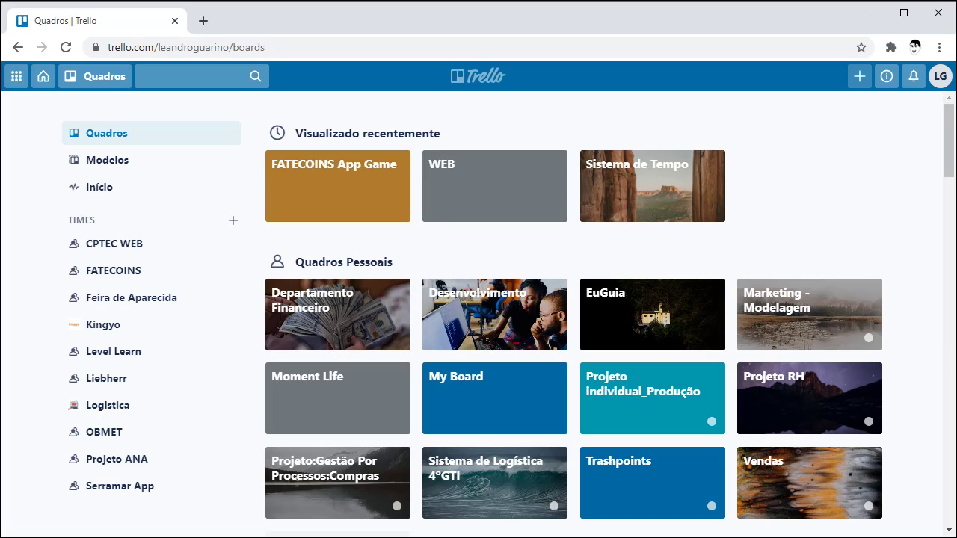
- Create a team named TemTudaki with the type Engenharia/TI and skip inviting members
left_click(860, 75)
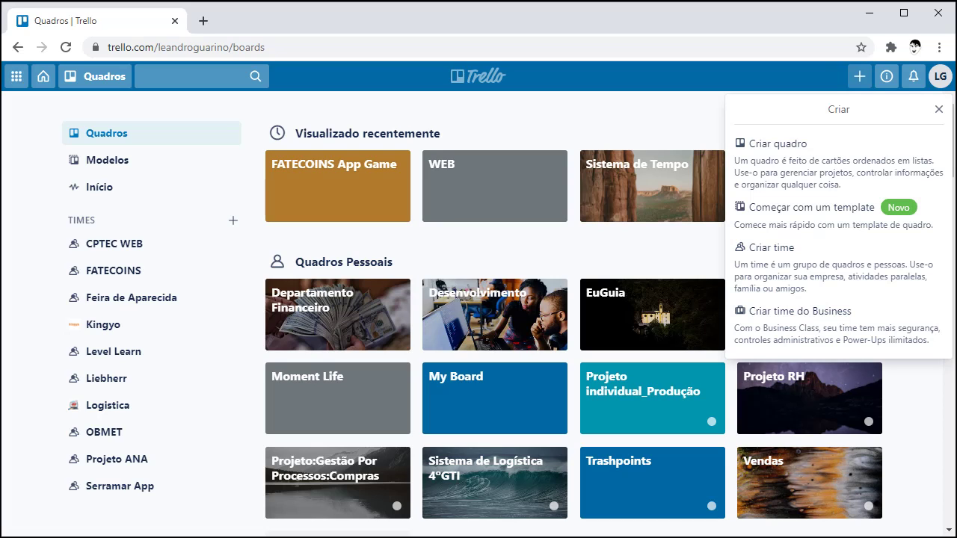
left_click(772, 254)
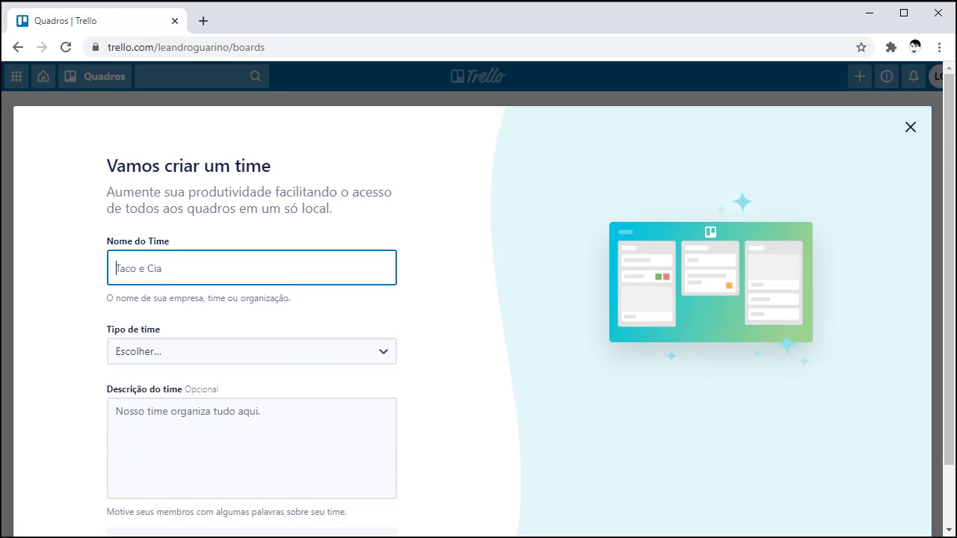
type("TemTudaki")
key("Tab")
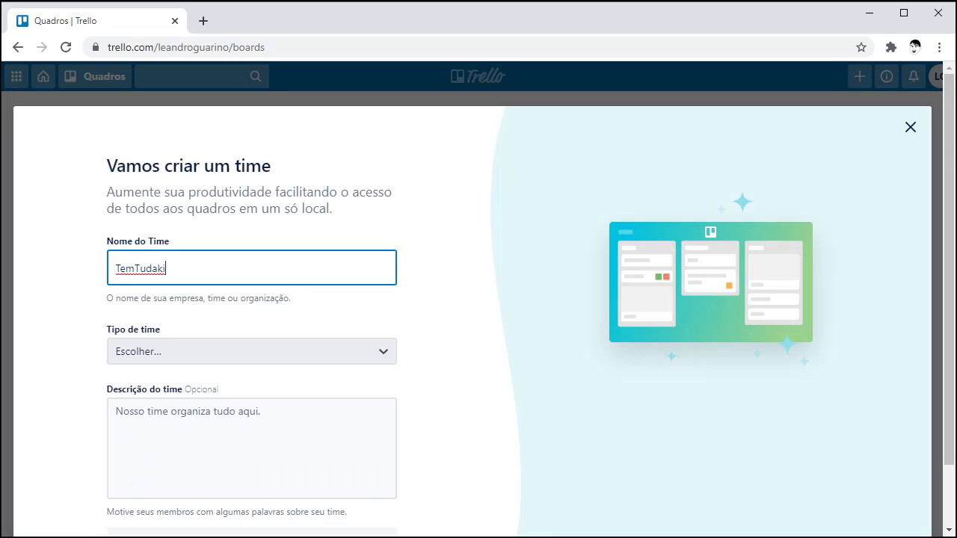
key("Down")
key("Down")
key("Down")
key("Down")
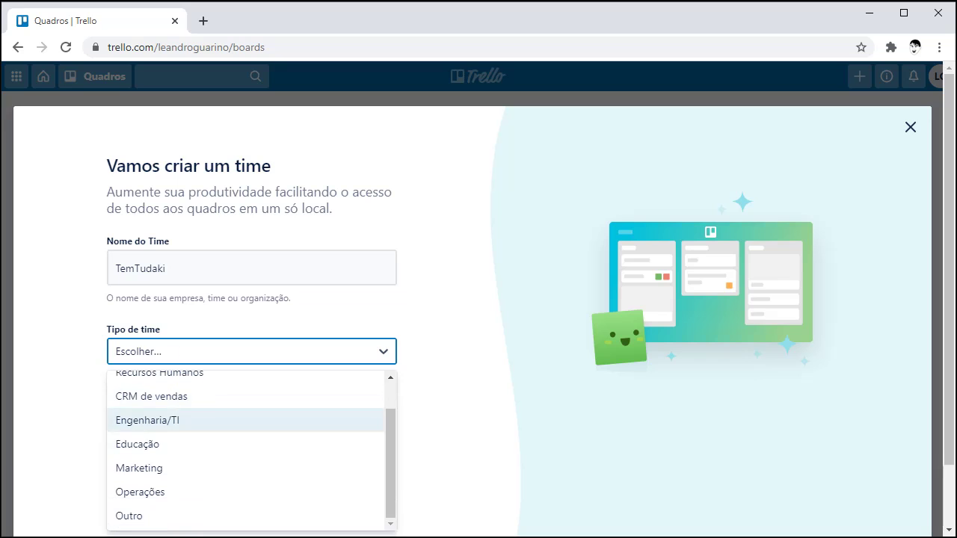
key("Return")
scroll(479, 299, "down", 1)
key("Return")
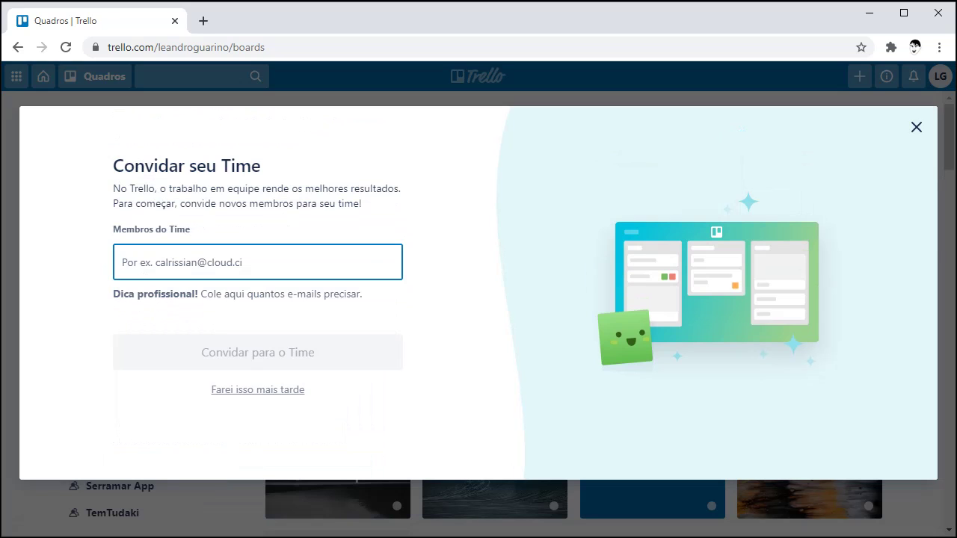
left_click(257, 389)
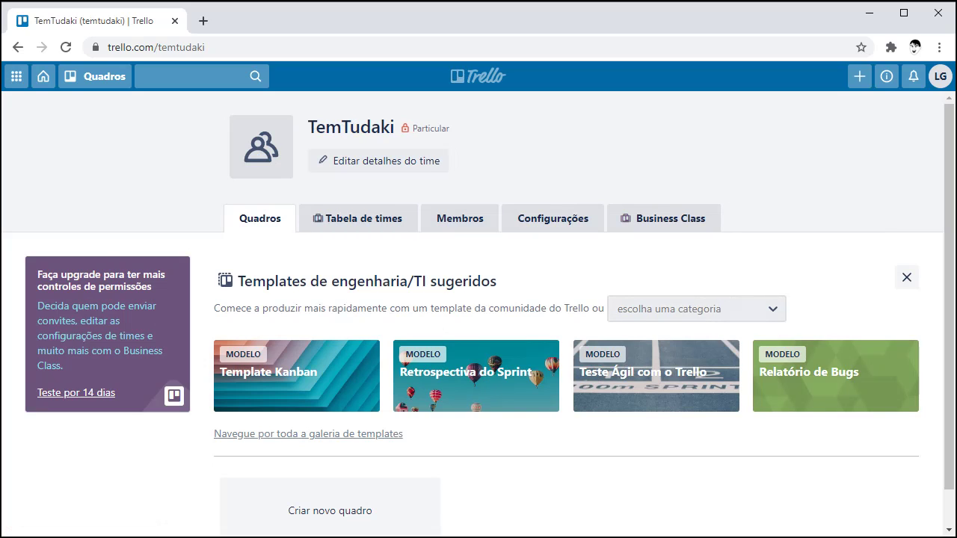
- Create a board titled "Dev App" in the TemTudaki team, keeping its visibility set to the team
scroll(477, 381, "down", 1)
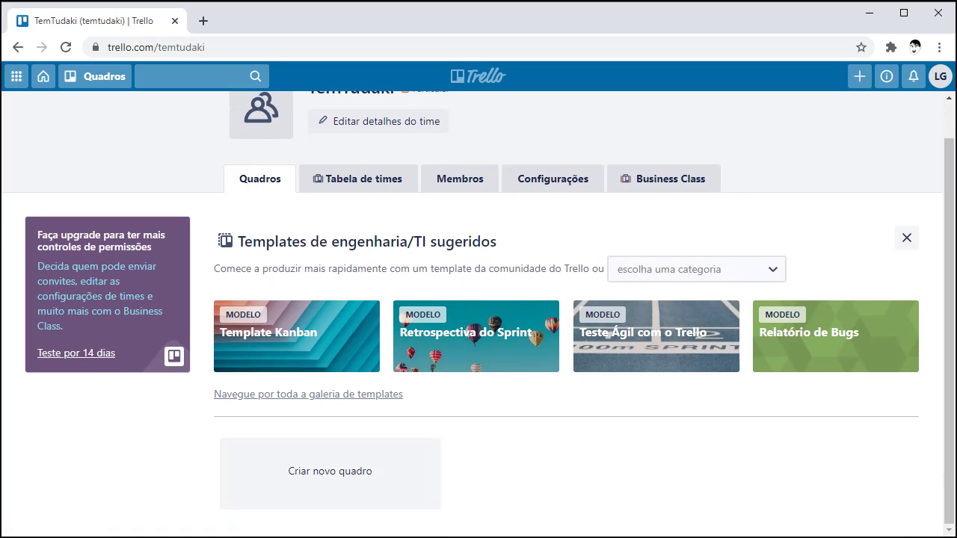
left_click(860, 75)
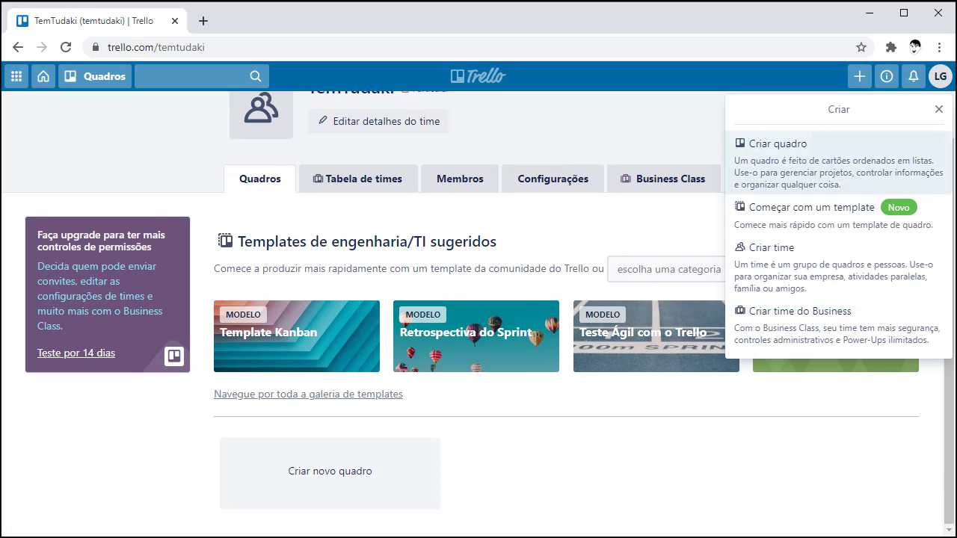
left_click(793, 168)
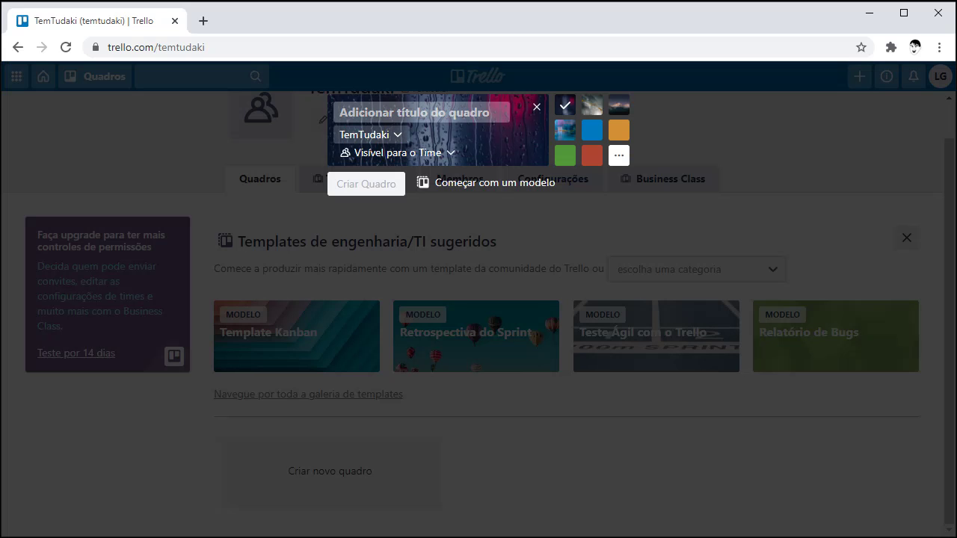
left_click(397, 153)
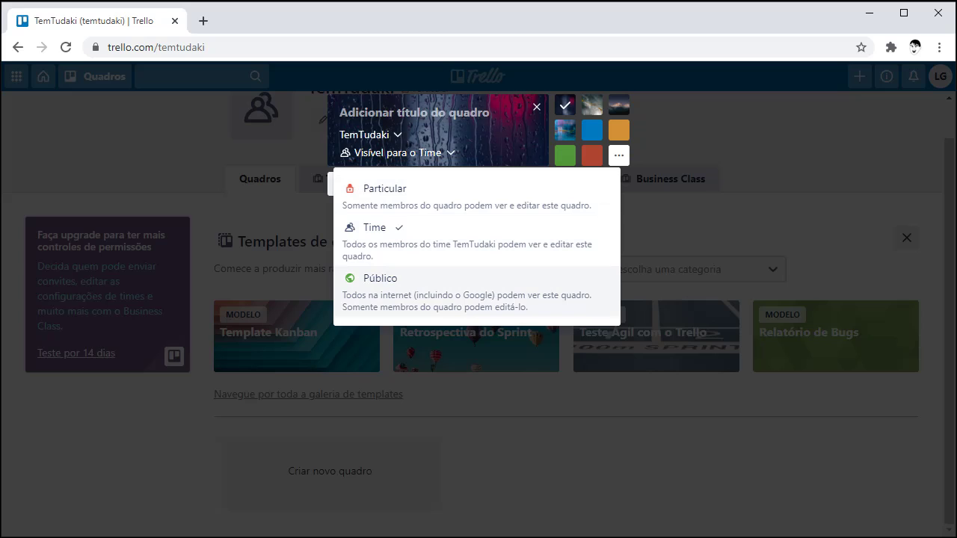
key("Escape")
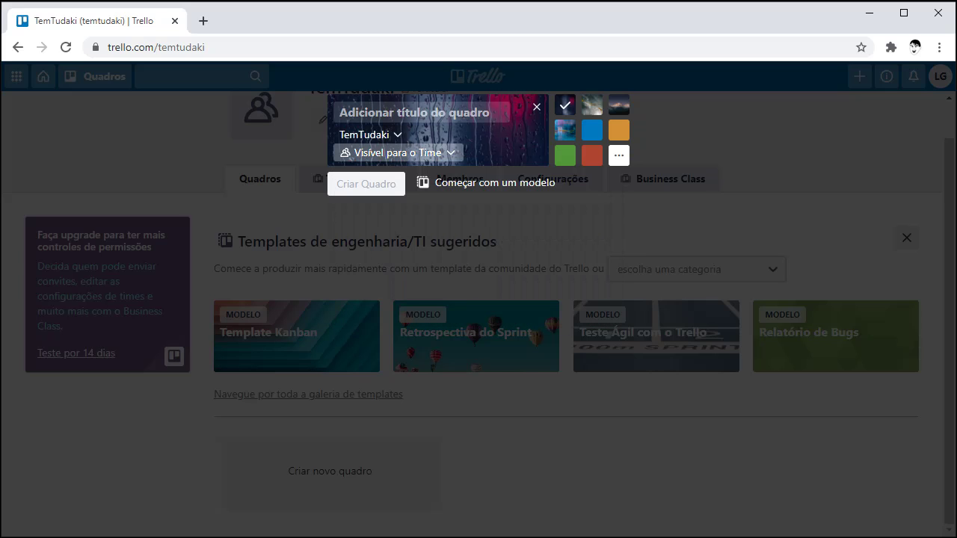
type("Dev Appl")
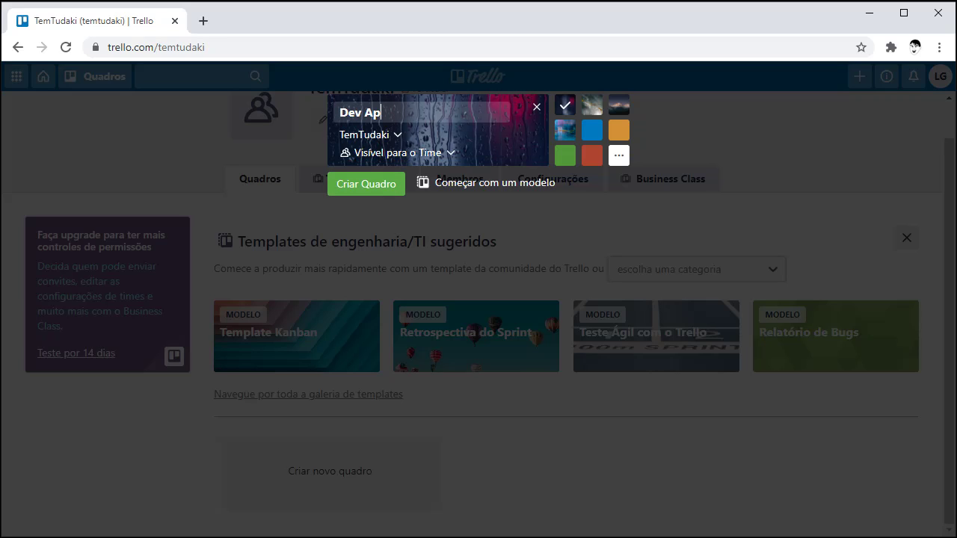
key("BackSpace")
type("pl")
key("BackSpace")
key("BackSpace")
type("p")
key("Return")
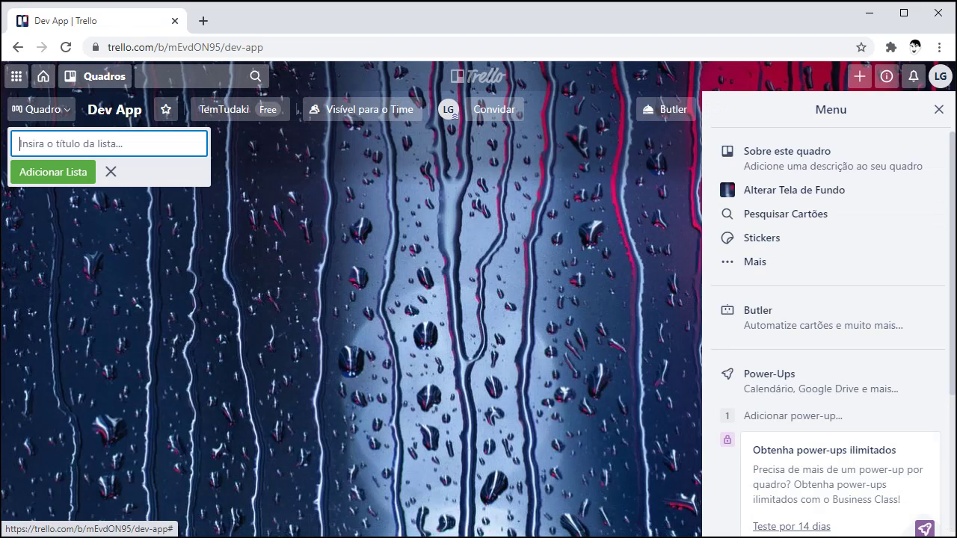
- Change the Dev App board's background to the solid blue color and close the board menu
left_click(939, 109)
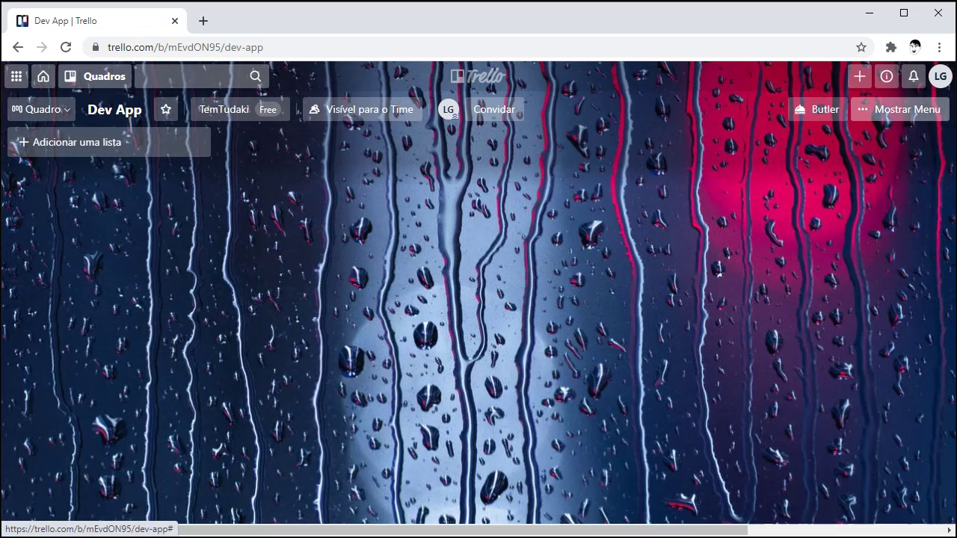
left_click(901, 109)
left_click(755, 261)
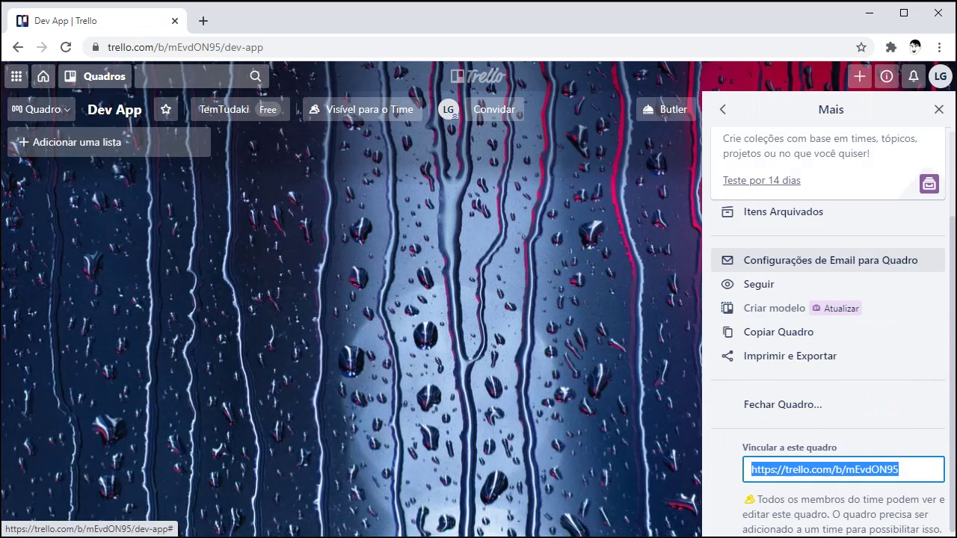
left_click(717, 109)
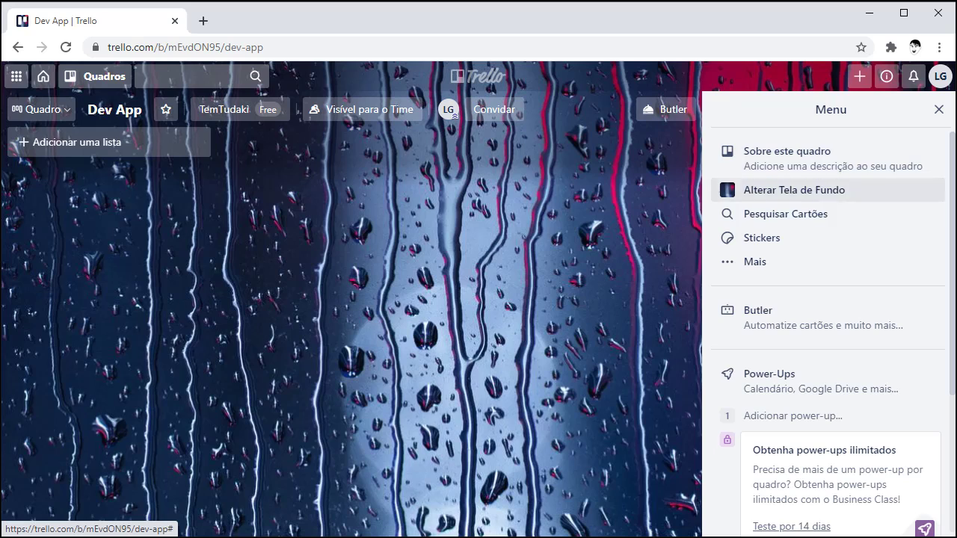
left_click(794, 190)
left_click(891, 172)
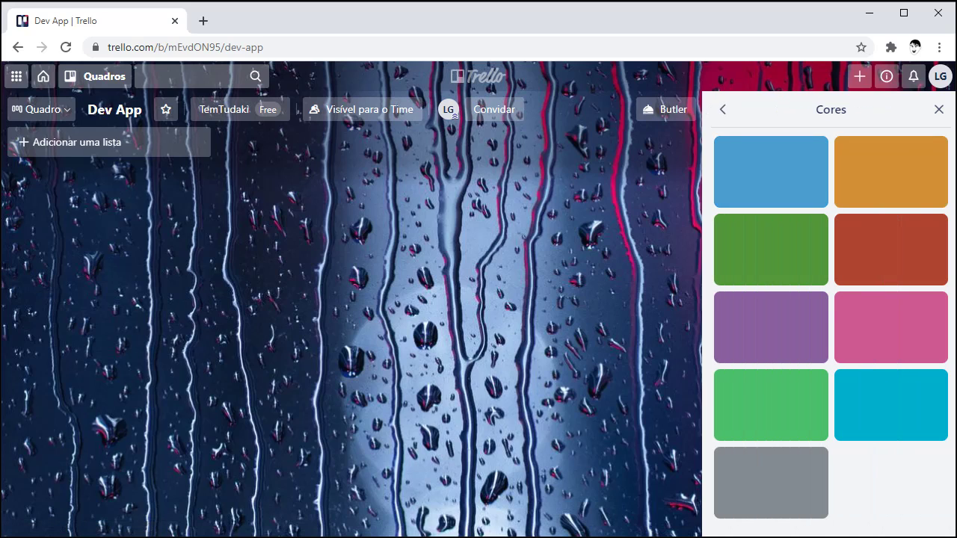
left_click(771, 171)
left_click(939, 109)
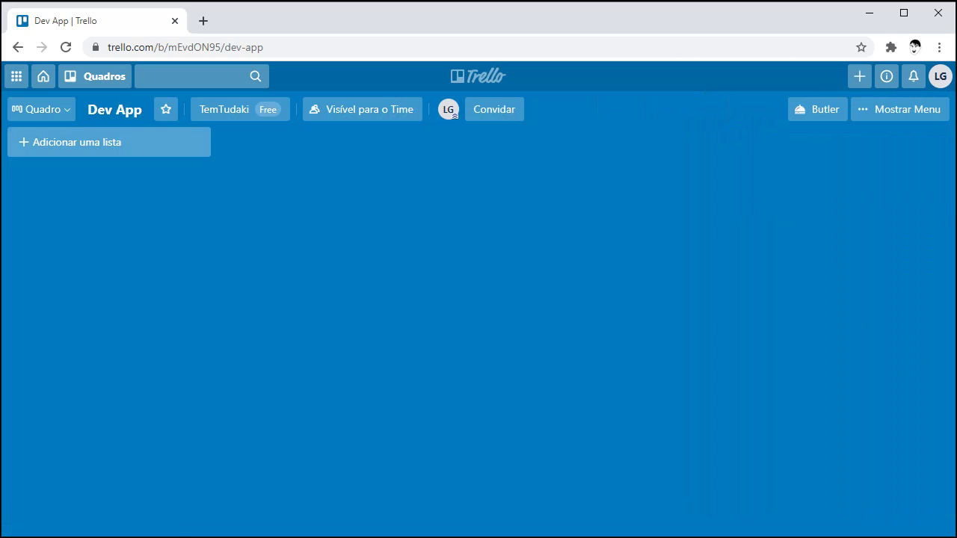
- Add a first list titled "BACKLOG" to the board
left_click(76, 142)
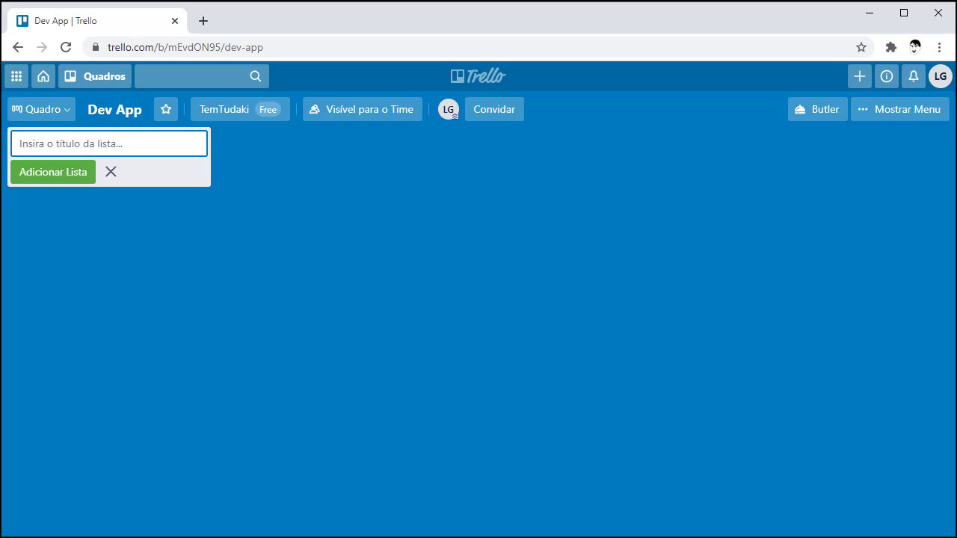
type("AB")
key("BackSpace")
key("BackSpace")
type("BA")
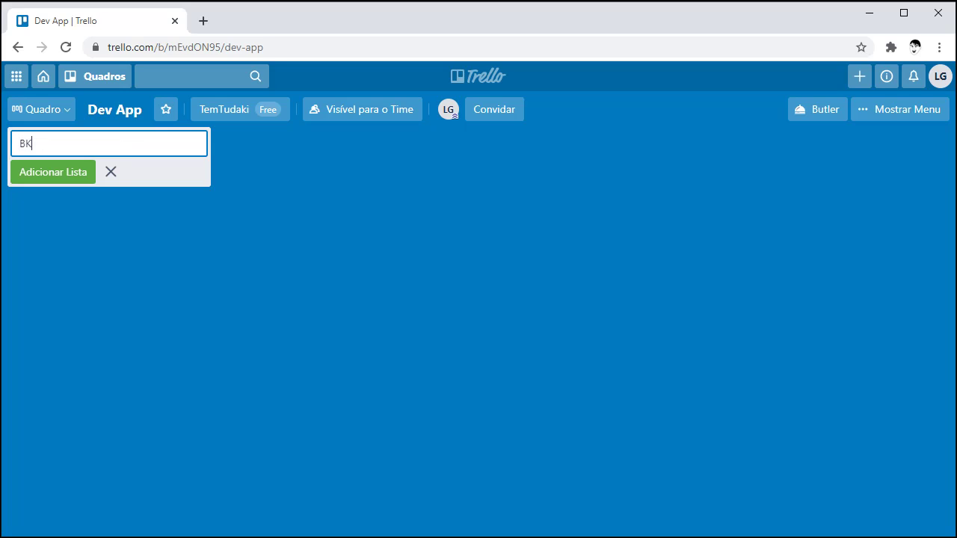
type("CKLOG")
key("Return")
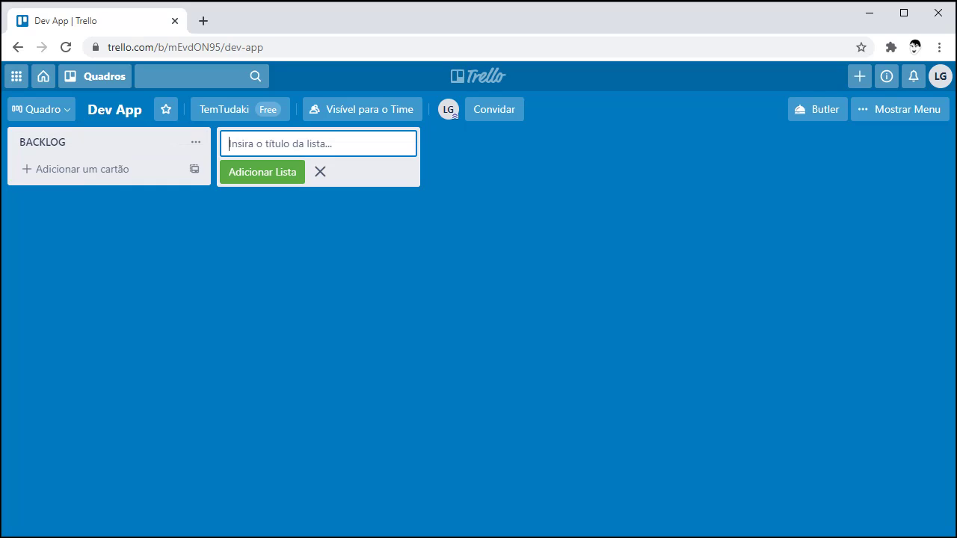
- Add two more lists titled "TO DO" and "DOING" after the BACKLOG list
type("TO DO")
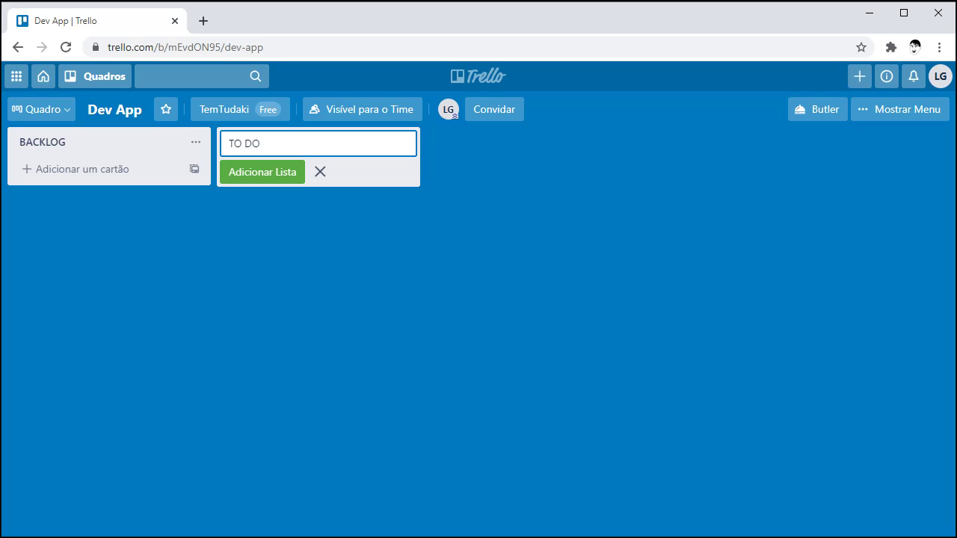
key("Return")
type("DOING")
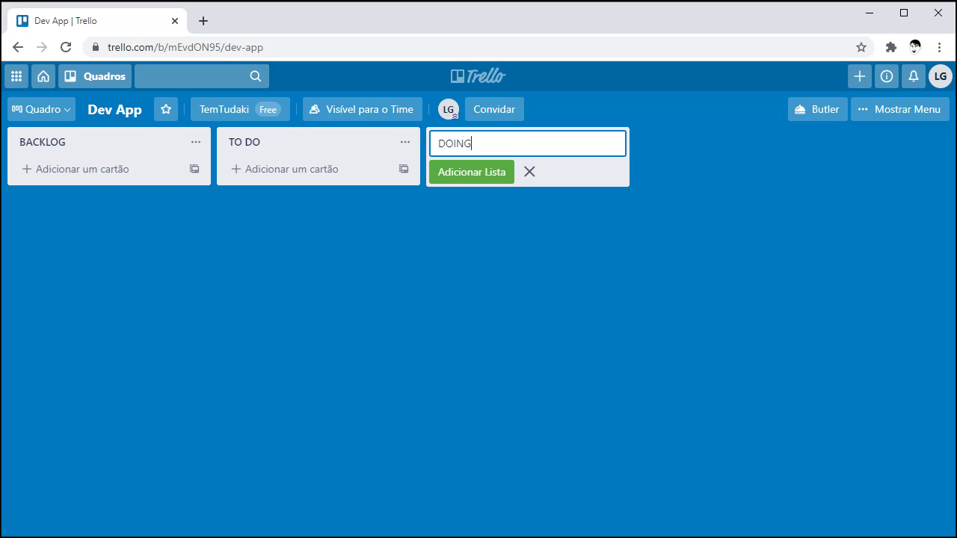
key("Return")
- Add a list titled "DONE - User Interface (UI)" after the DOING list
type("DONE")
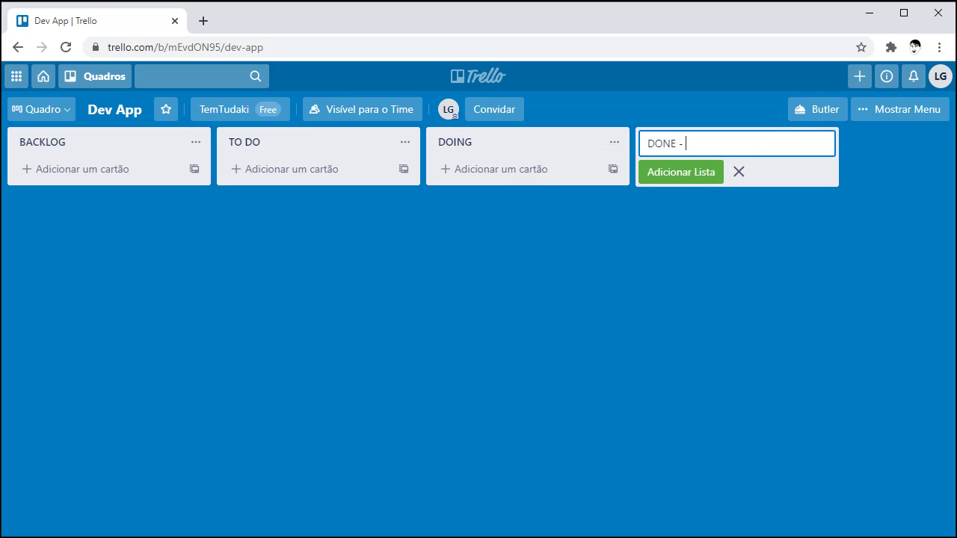
type("- User Interface (UI)")
key("Return")
- Add a list titled "DONE - Front-end" after the user interface list
type("D")
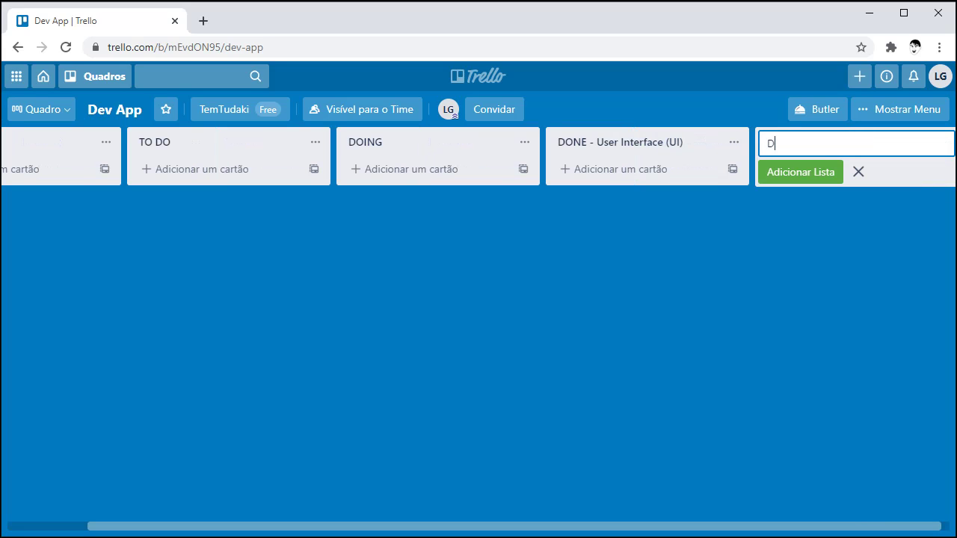
type("ONE - Fronr")
key("BackSpace")
key("BackSpace")
key("BackSpace")
key("BackSpace")
type("ront-end")
key("Return")
- Add a final list titled "DONE - API" and stop adding lists
type("DONE")
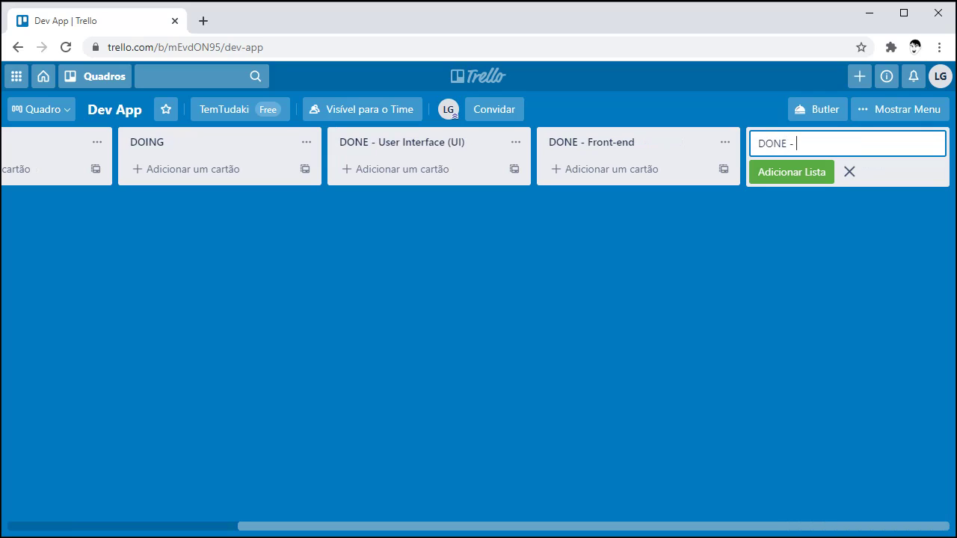
type(" - Back-e")
key("BackSpace")
key("BackSpace")
key("BackSpace")
key("BackSpace")
key("BackSpace")
key("BackSpace")
type("API")
key("Return")
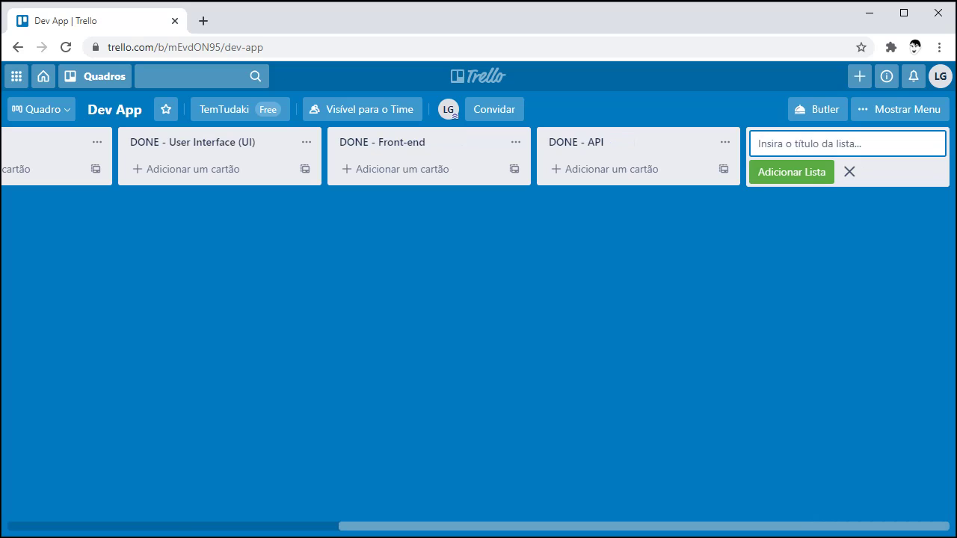
left_click(849, 171)
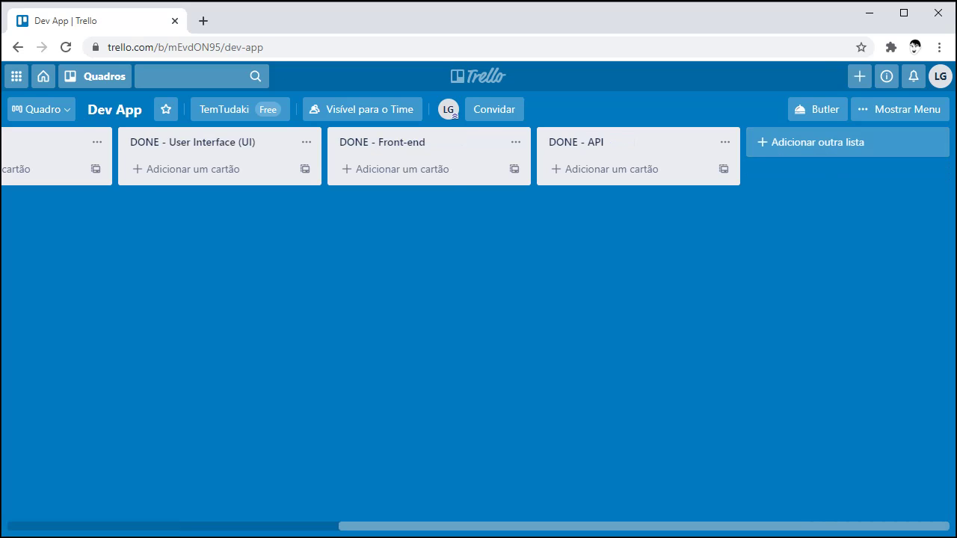
- Add a first card to the BACKLOG list titled "COMO Comprador QUERO buscar produtos e serviços PARA comprar/contratar"
scroll(479, 299, "left", 5)
scroll(479, 299, "right", 5)
scroll(478, 299, "left", 5)
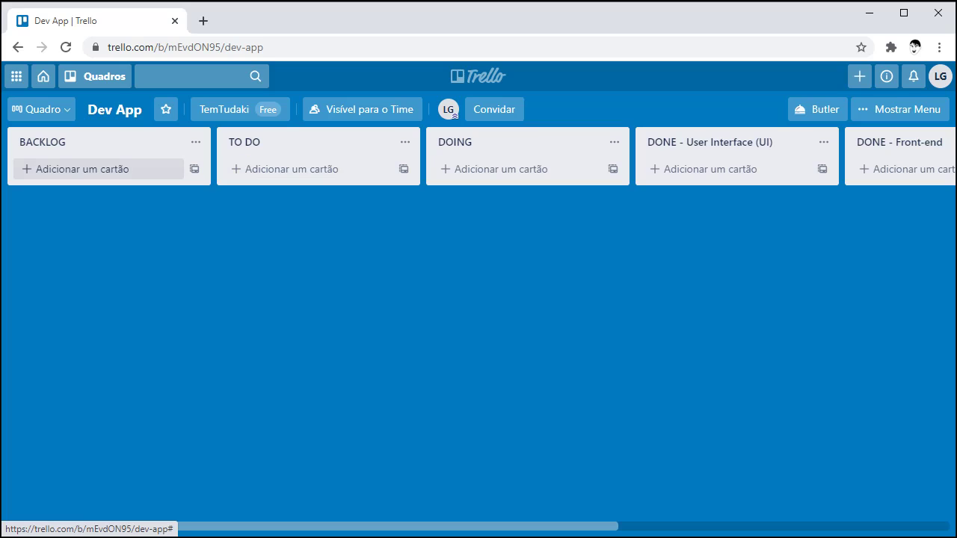
left_click(83, 169)
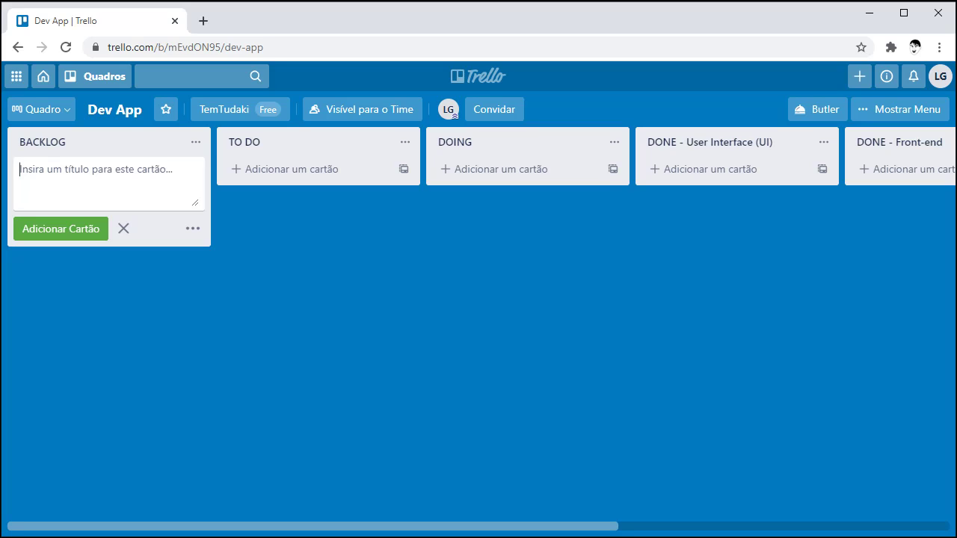
type("COMO ")
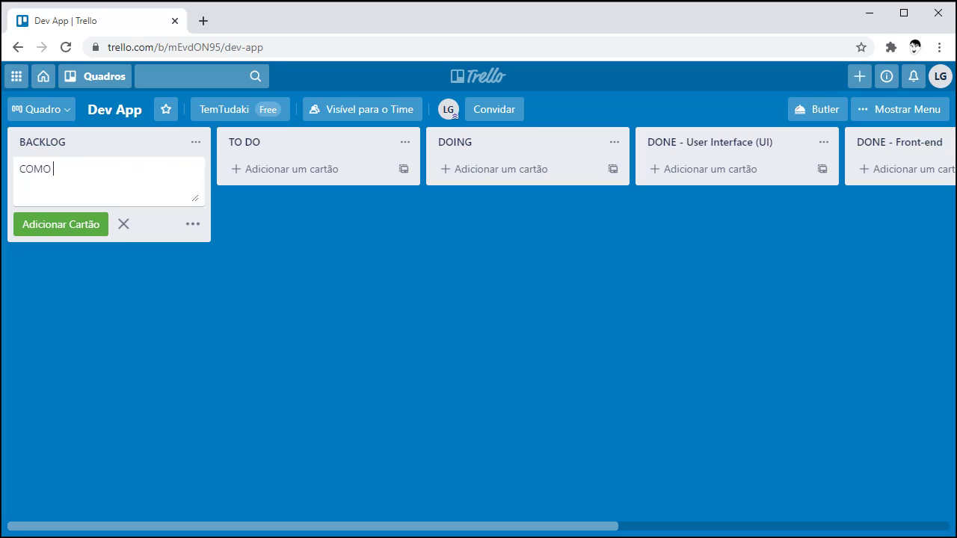
type("Comprador QUERO")
type("bu")
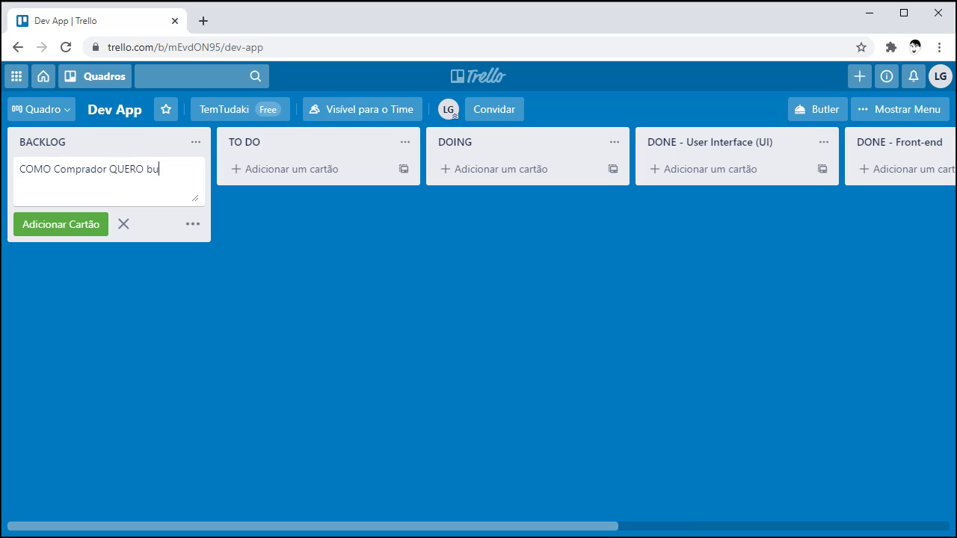
type("scar produtos e servic")
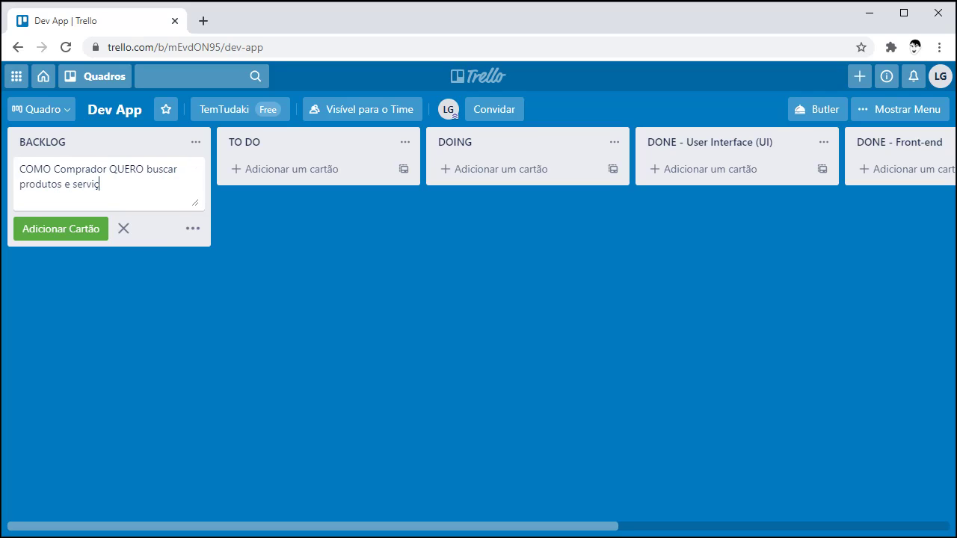
key("BackSpace")
type("ços PARA comprar/contratar")
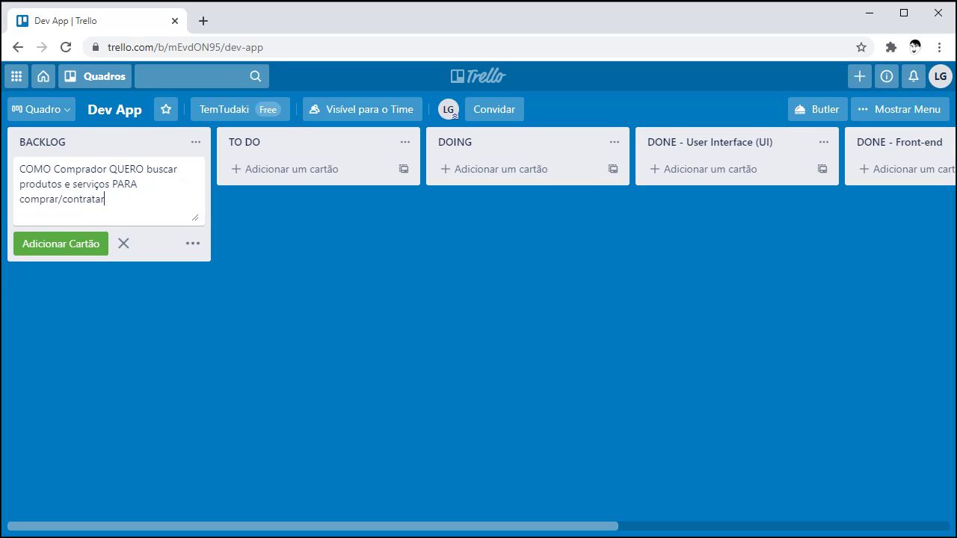
key("Return")
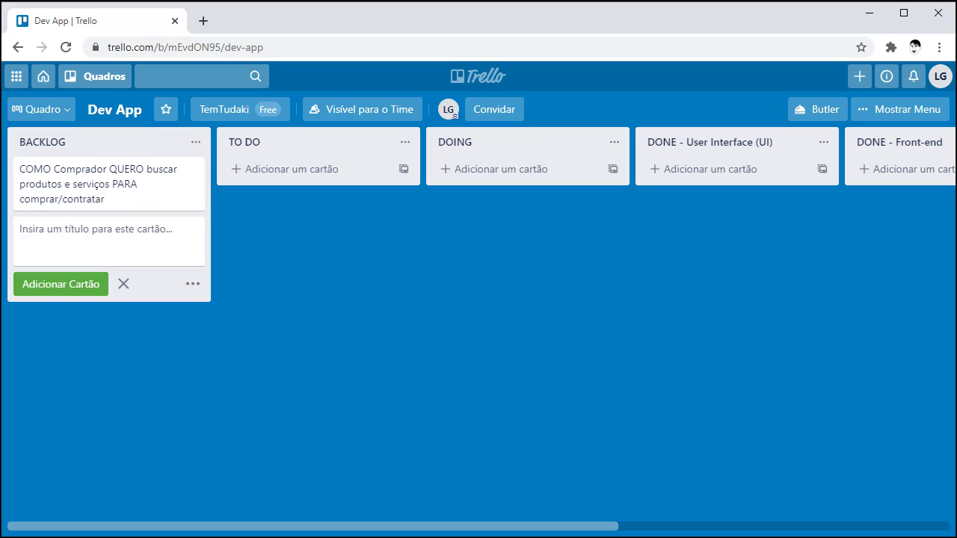
- Add a second BACKLOG card titled "COMO Usuário QUERO me cadastrar PARA ser um comprador/vendedor"
type("COMO Comprador")
key("BackSpace")
key("BackSpace")
key("BackSpace")
key("BackSpace")
key("BackSpace")
key("BackSpace")
key("BackSpace")
key("BackSpace")
key("BackSpace")
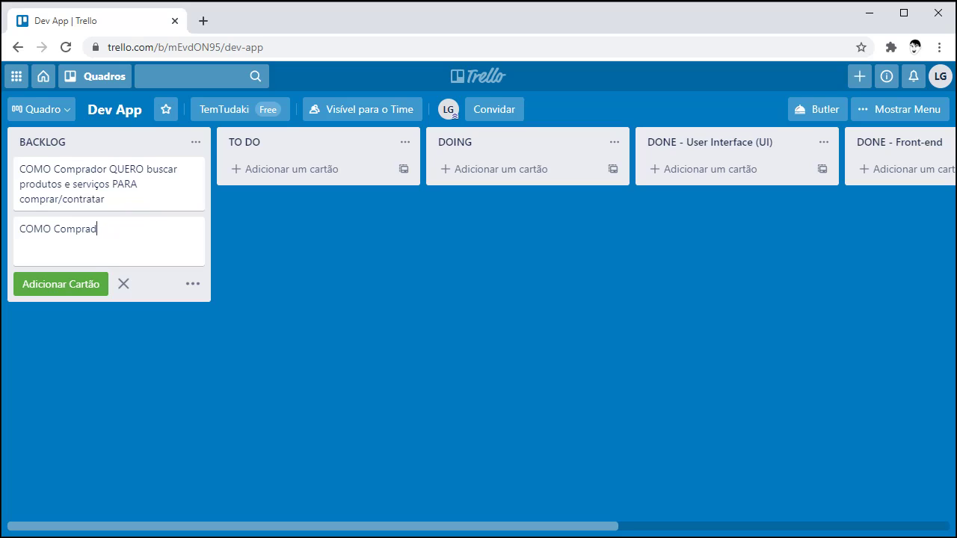
type("Usuário QUERO me cadas")
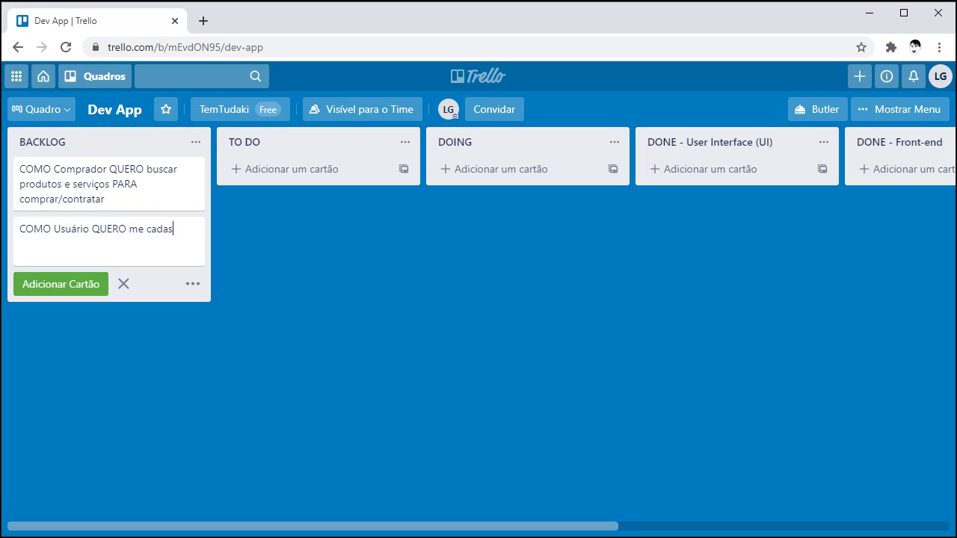
type("trar PARA ser ")
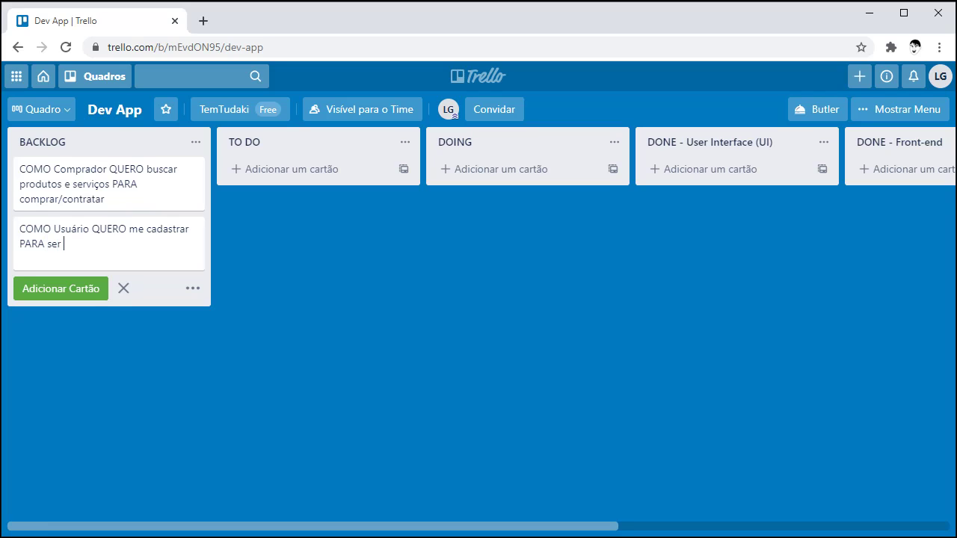
type("um comprador/vendedor")
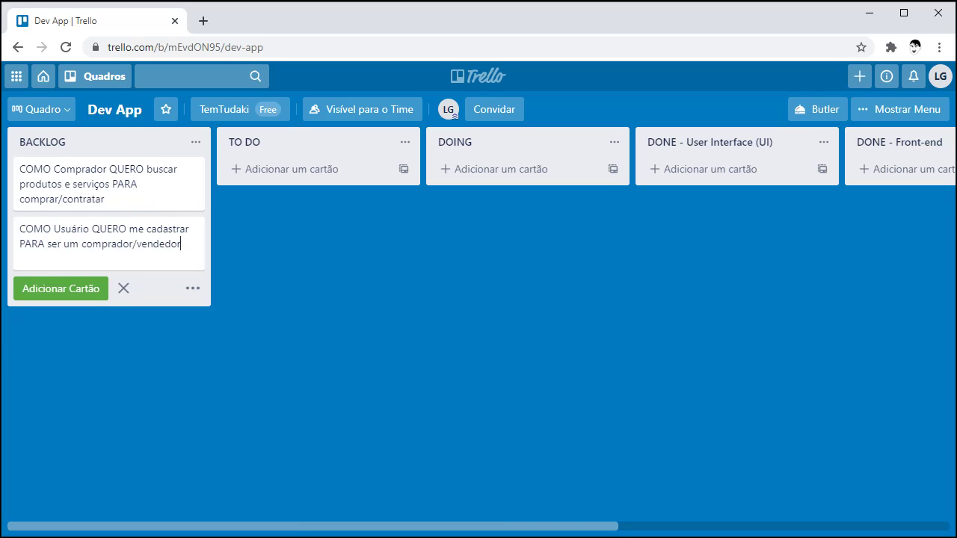
key("Return")
- Add a BACKLOG card titled "COMO Usuário QUERO logar PARA acessar as opções do app"
type("COMO ")
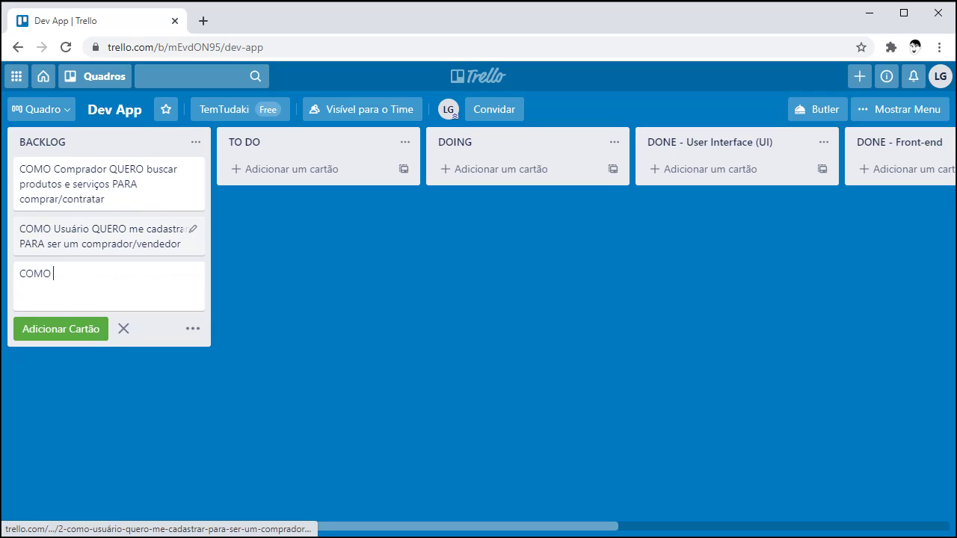
type("Usuário QUERO ")
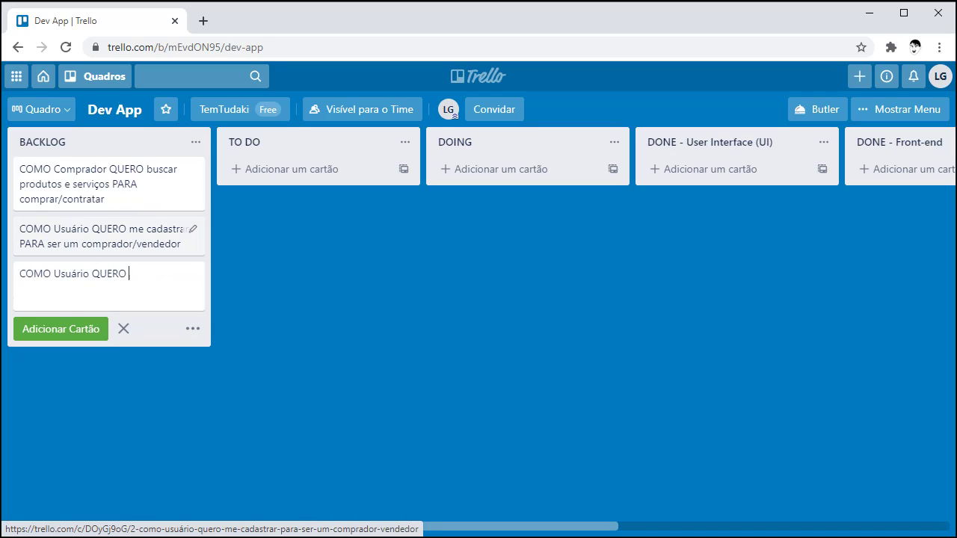
type("logar PARA acessar as op")
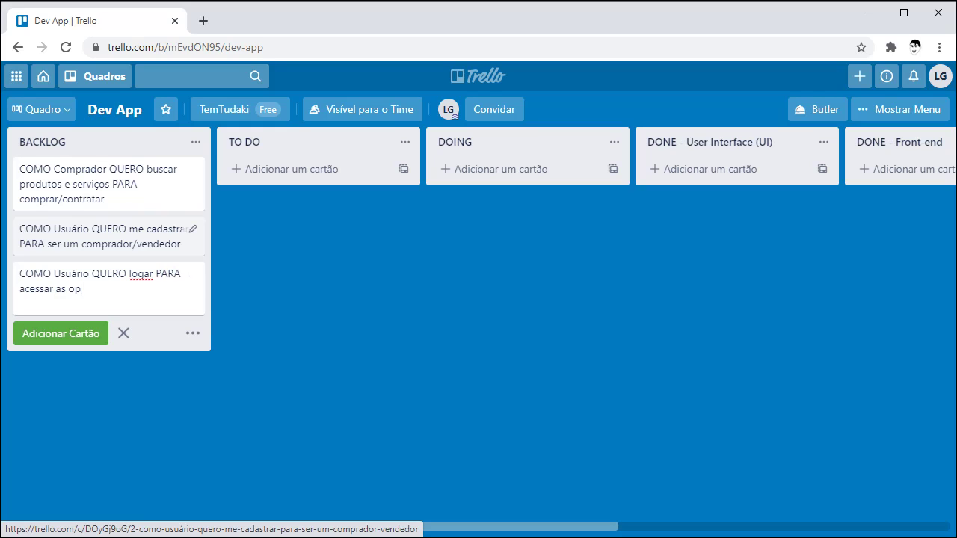
type("ções do app")
key("Return")
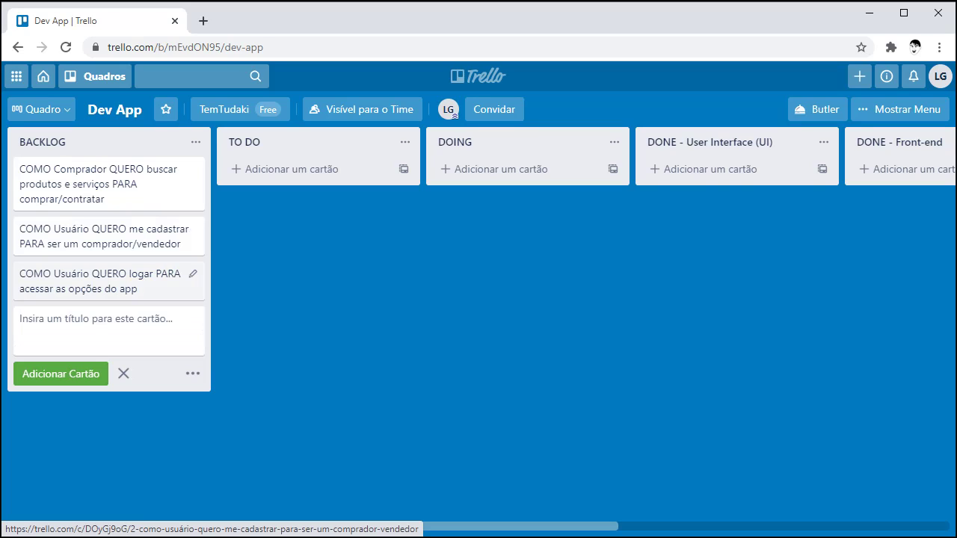
- Add a BACKLOG card titled "COMO Vendedor QUERO cadastrar um produto PARA vender pelo app"
type("COM")
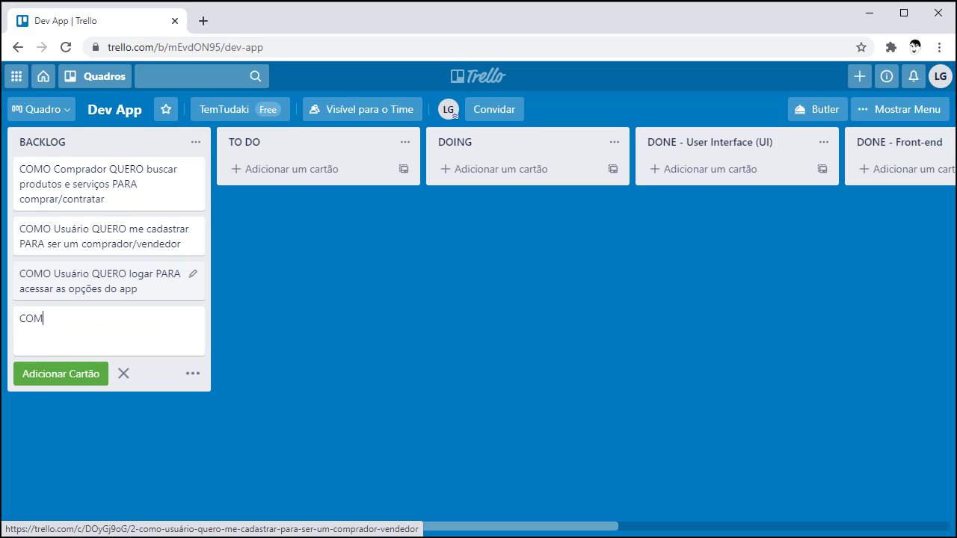
type("O Vendedor QUERO ")
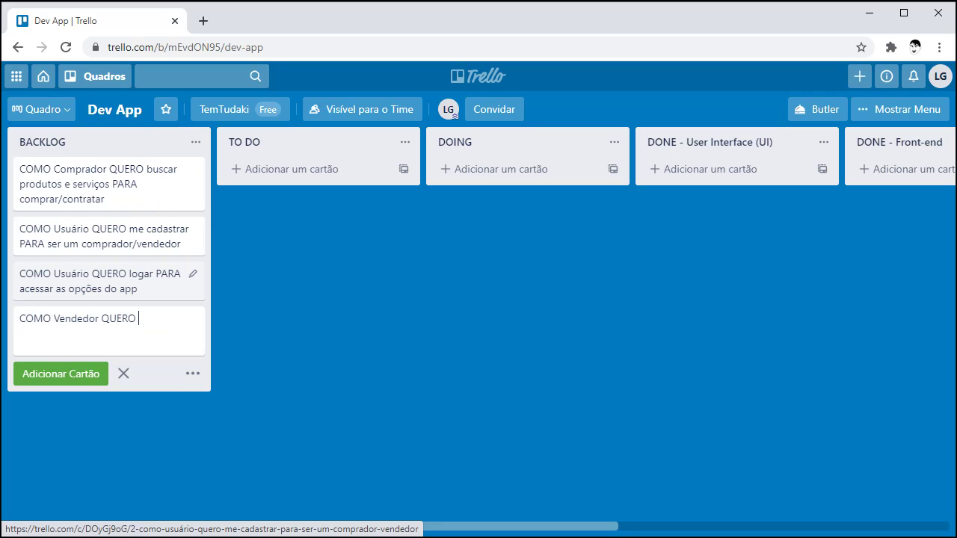
type("cadastrar um produto pa")
key("BackSpace")
key("BackSpace")
type("PA")
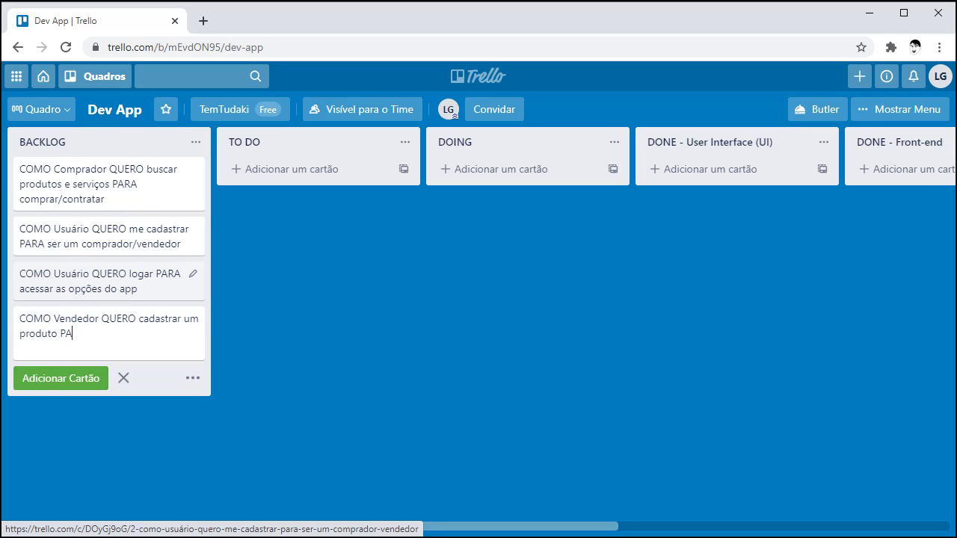
type("RA vender pelo app")
key("Return")
- Add a BACKLOG card titled "COMO Vendedor QUERO cadastrar um serviço PARA vender pelo app"
type("COMO Vendedor QUERO")
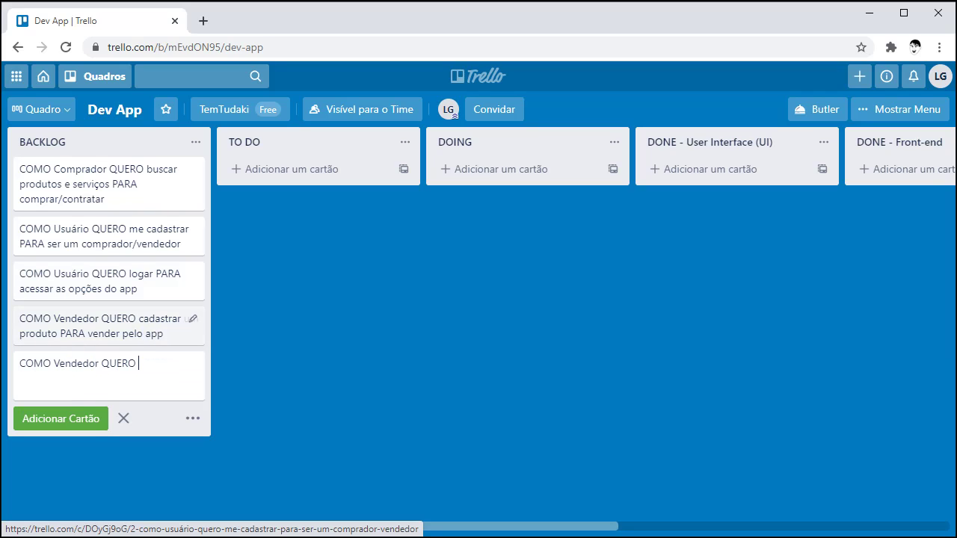
type(" cadastrar um serviço ")
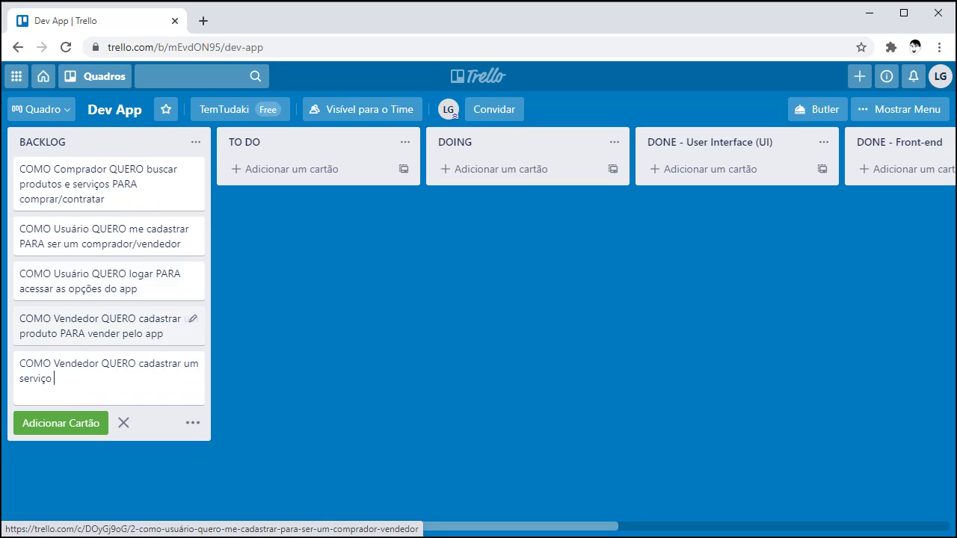
type("PARA vender pelo app")
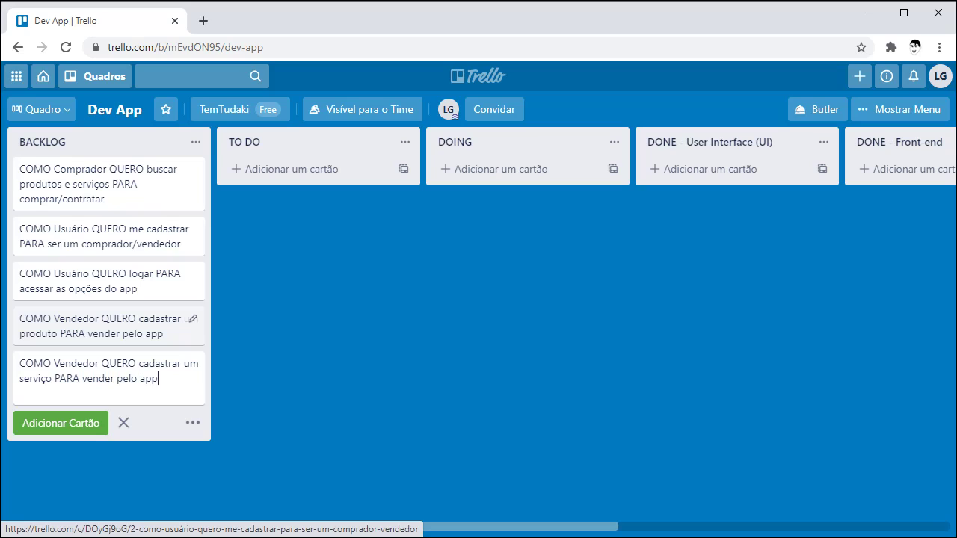
key("Return")
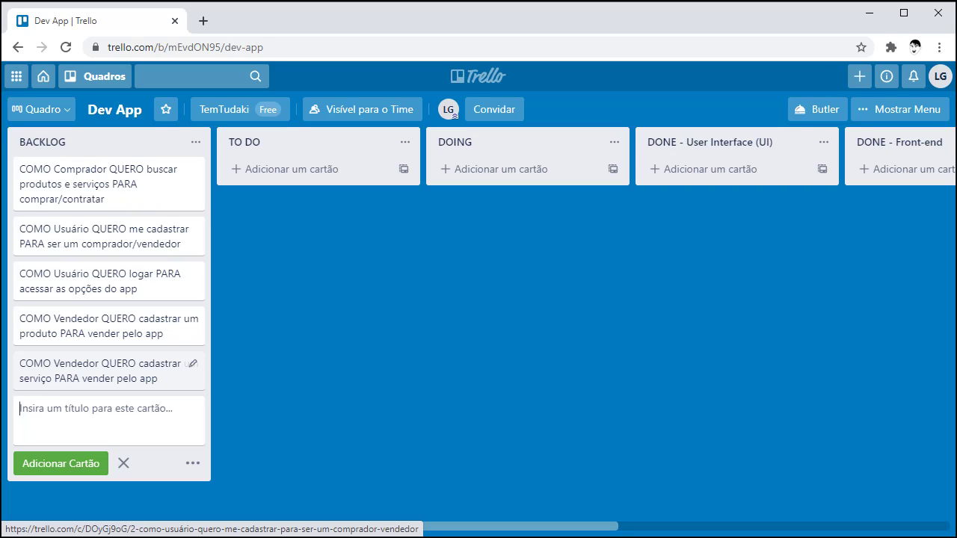
- Add a BACKLOG card titled "COMO Comprador QUERO comprar um produto pelo app PARA ter o produto"
type("COMO Comprador QUERO com")
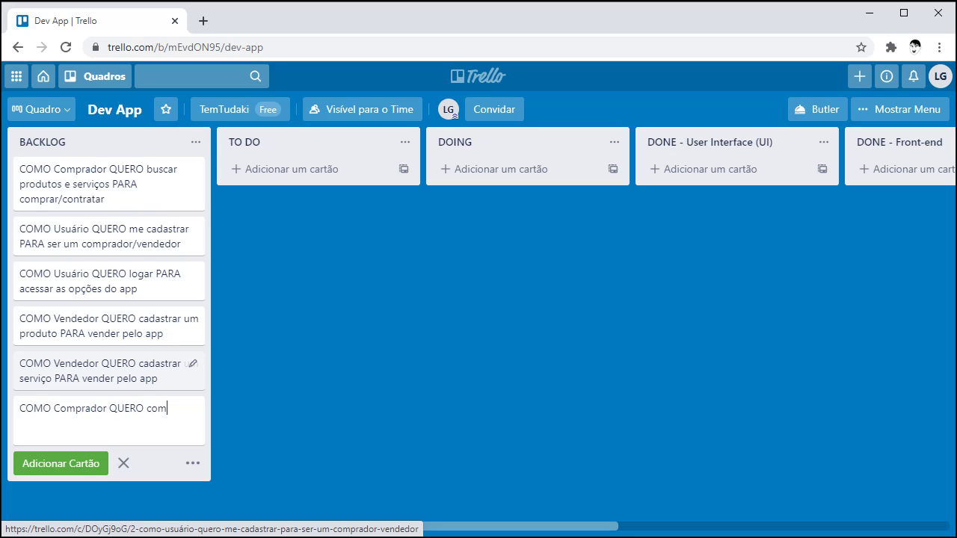
type("prar um produto pes")
key("BackSpace")
type("lo app")
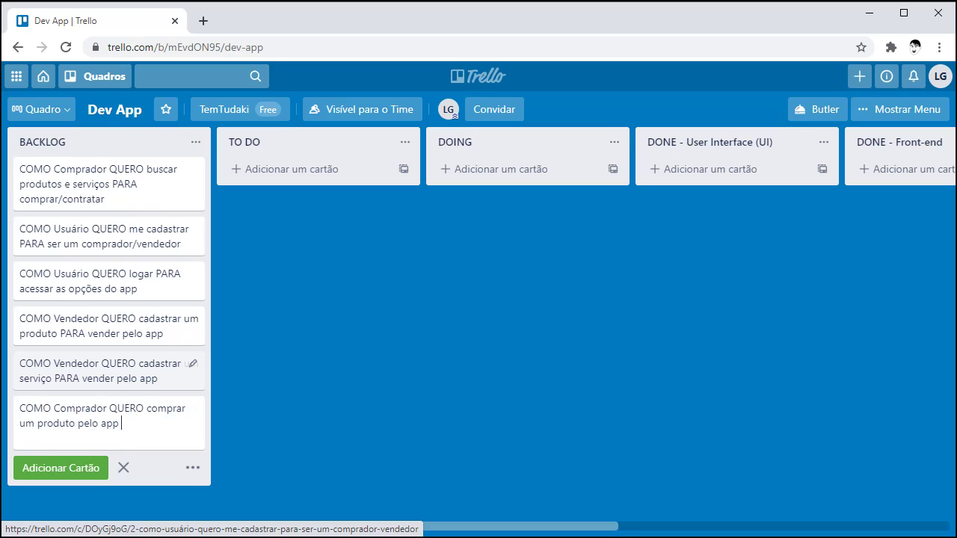
key("BackSpace")
key("BackSpace")
type("p PARA ter o produto")
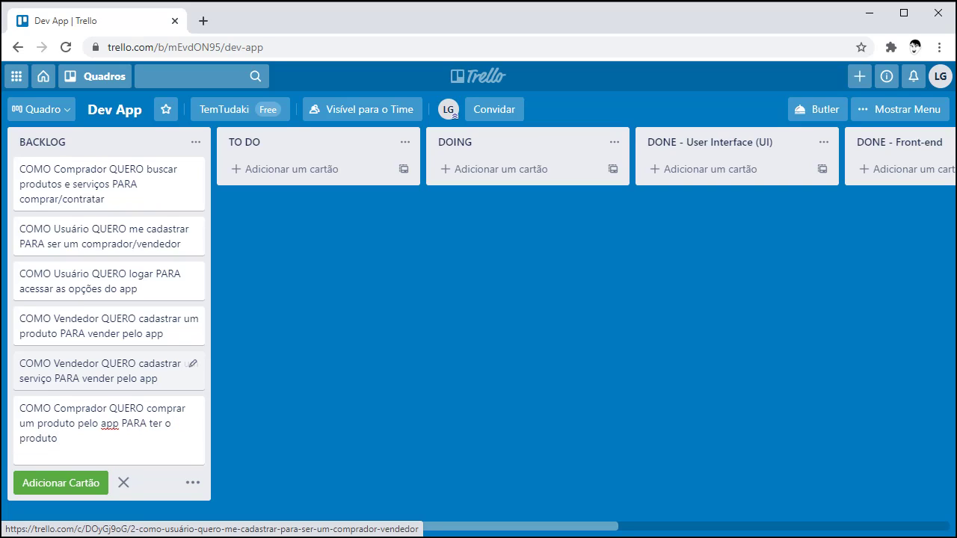
key("Return")
- Add a last BACKLOG card titled "COMO Comprador QUERO contratar um serviço PARA resolver um problema" and stop adding cards
type("COMO Co")
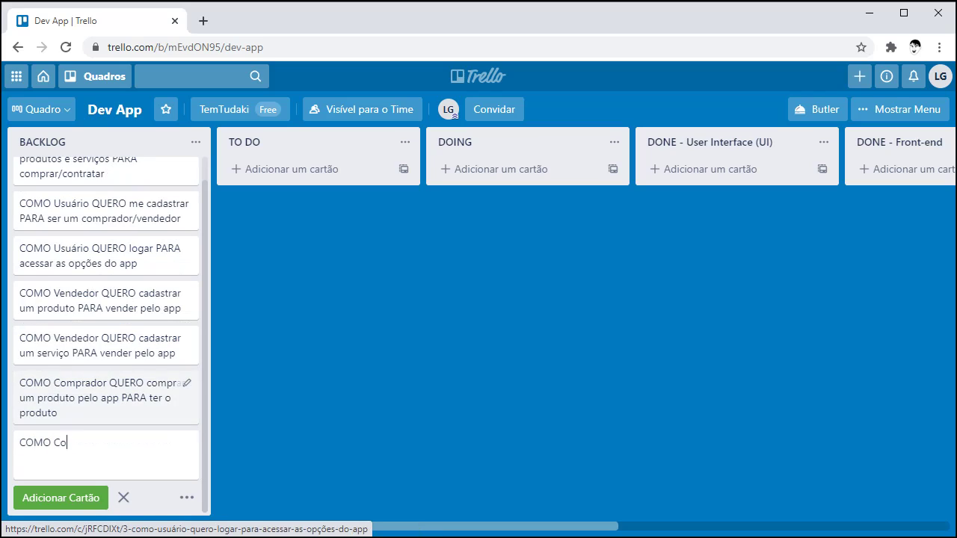
type("mprador QUERO contrat")
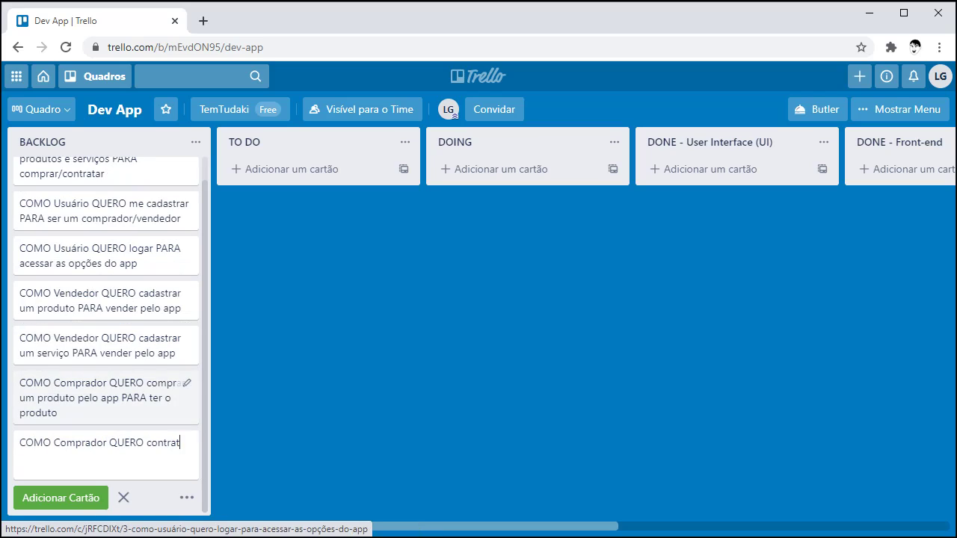
type("ar um serviço PAR")
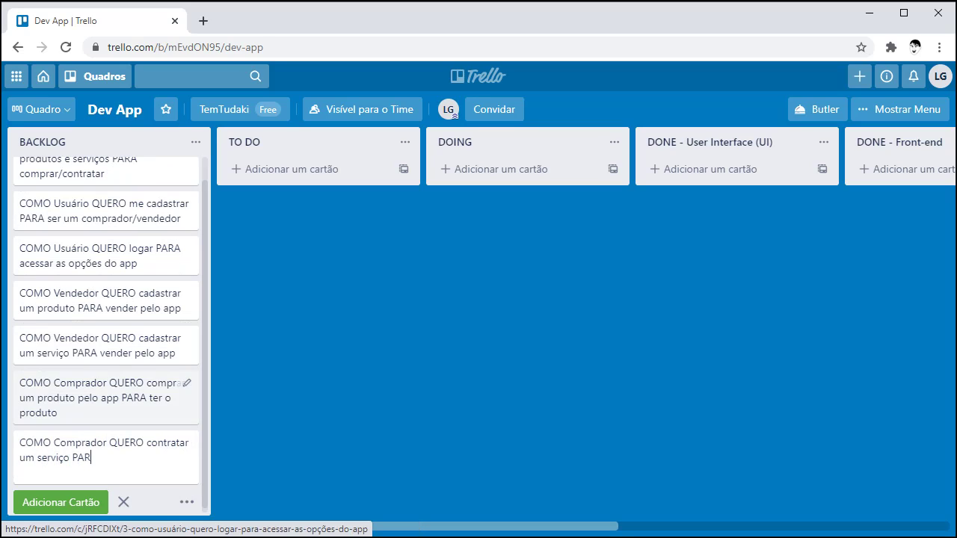
type("A resolver um problema")
key("Return")
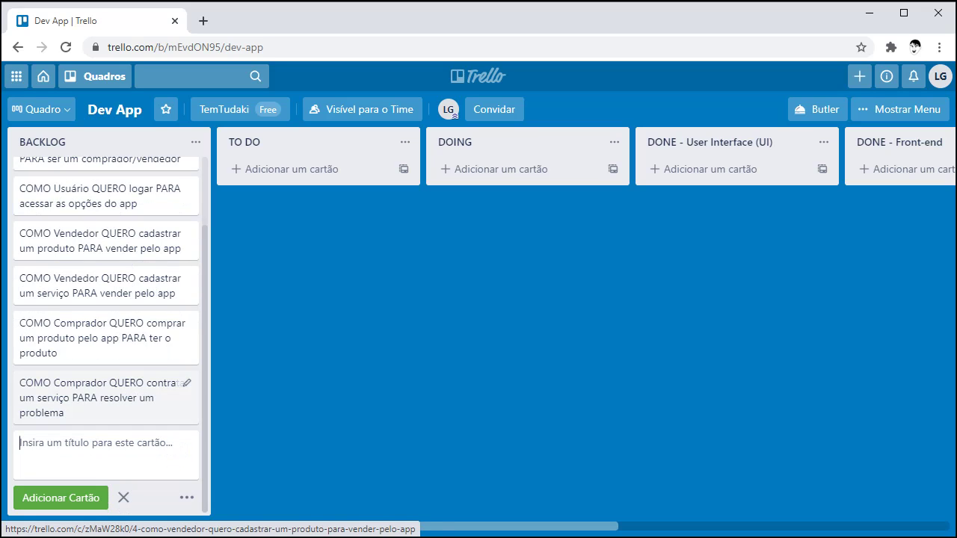
scroll(105, 336, "up", 2)
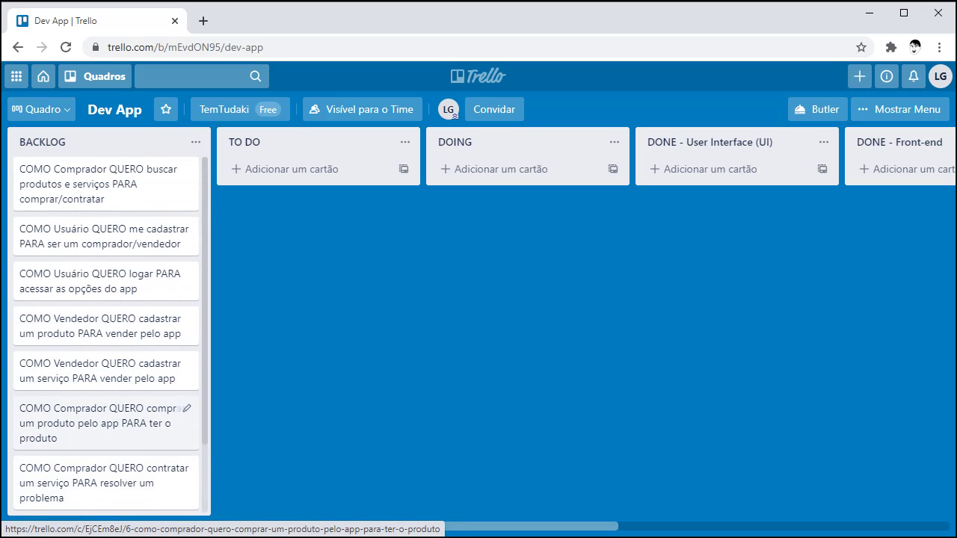
scroll(105, 284, "down", 2)
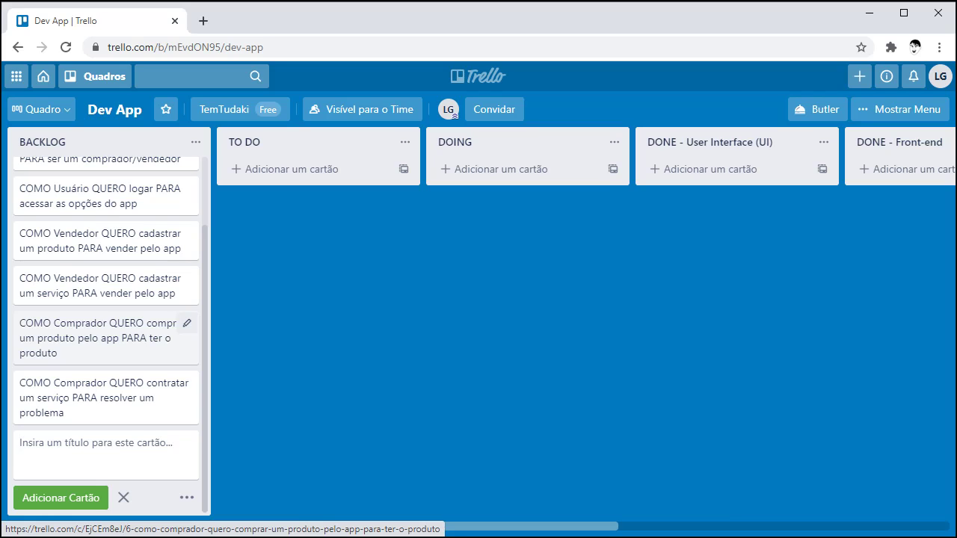
scroll(105, 322, "up", 2)
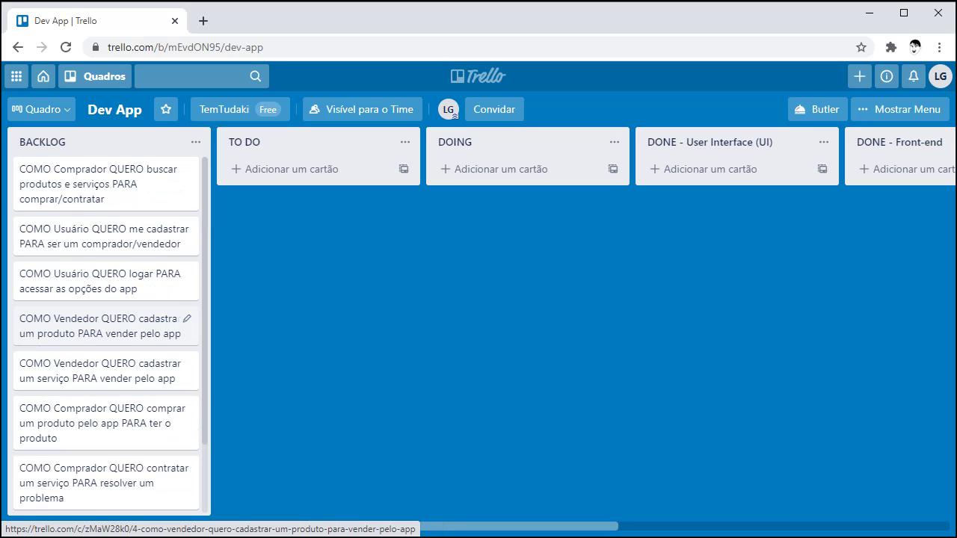
scroll(105, 329, "down", 2)
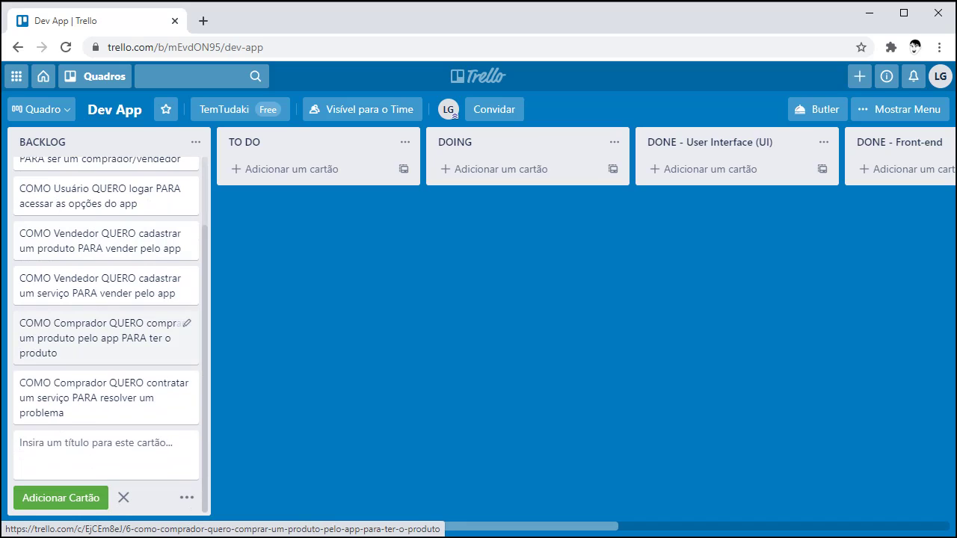
scroll(105, 337, "up", 2)
scroll(105, 337, "down", 2)
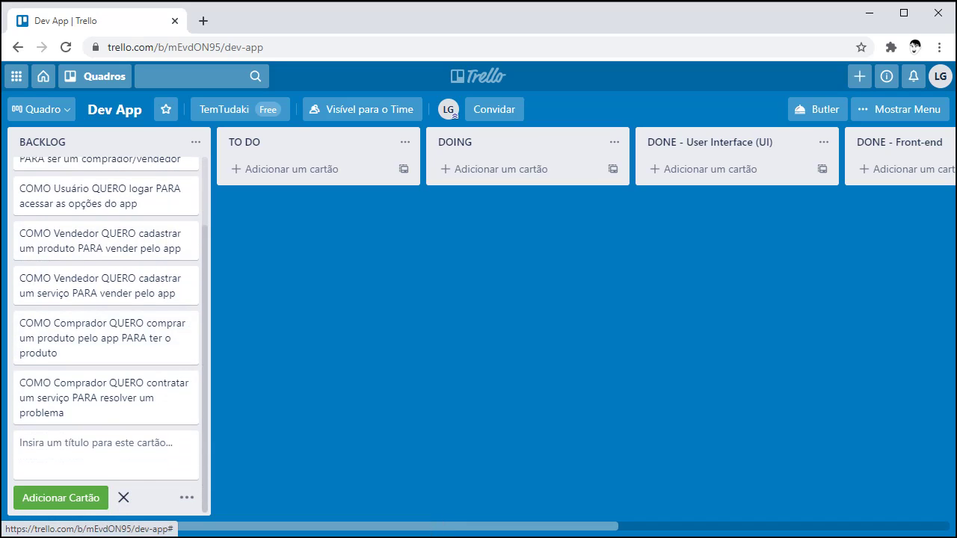
left_click(123, 497)
scroll(150, 321, "down", 1)
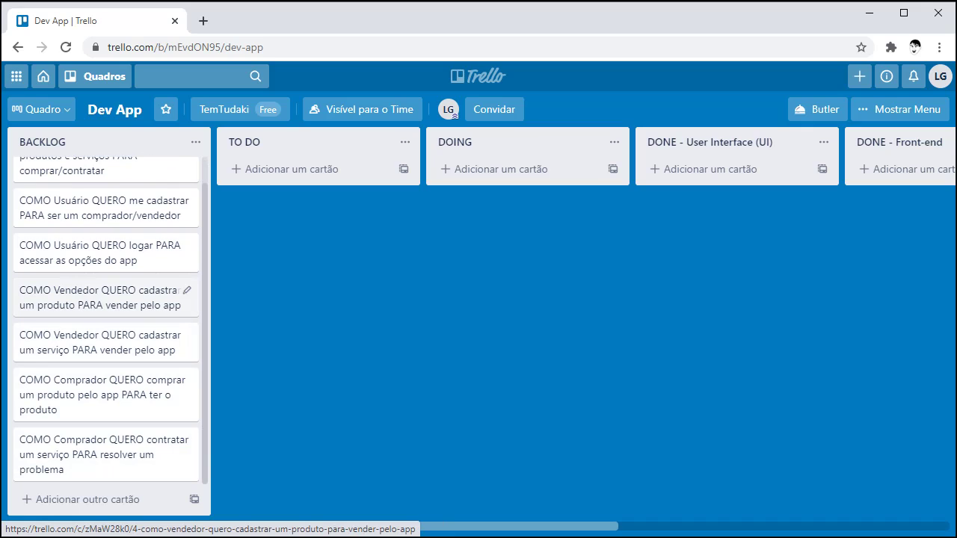
- Add a checklist with the title "Checklist" to the card "COMO Vendedor QUERO cadastrar um produto PARA vender pelo app"
scroll(111, 322, "up", 1)
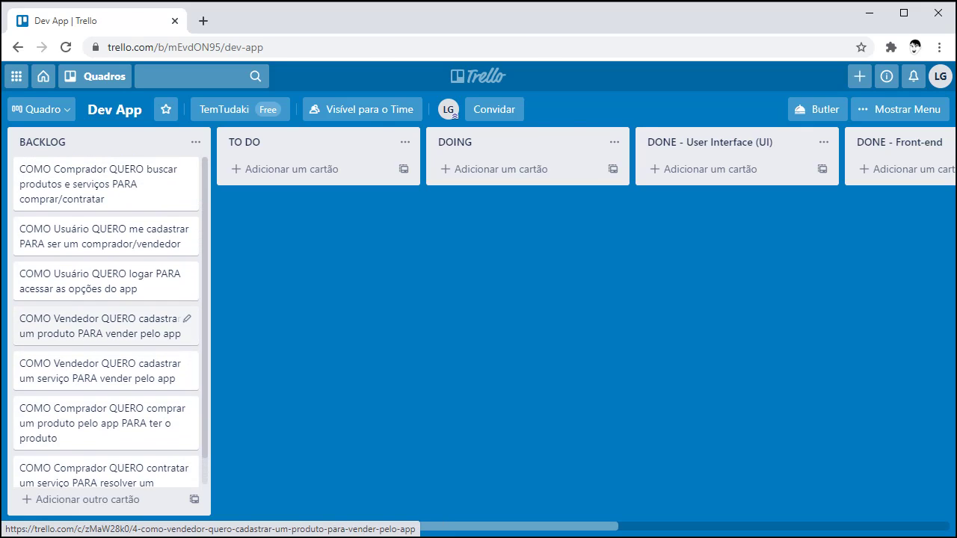
left_click(110, 326)
left_click(419, 223)
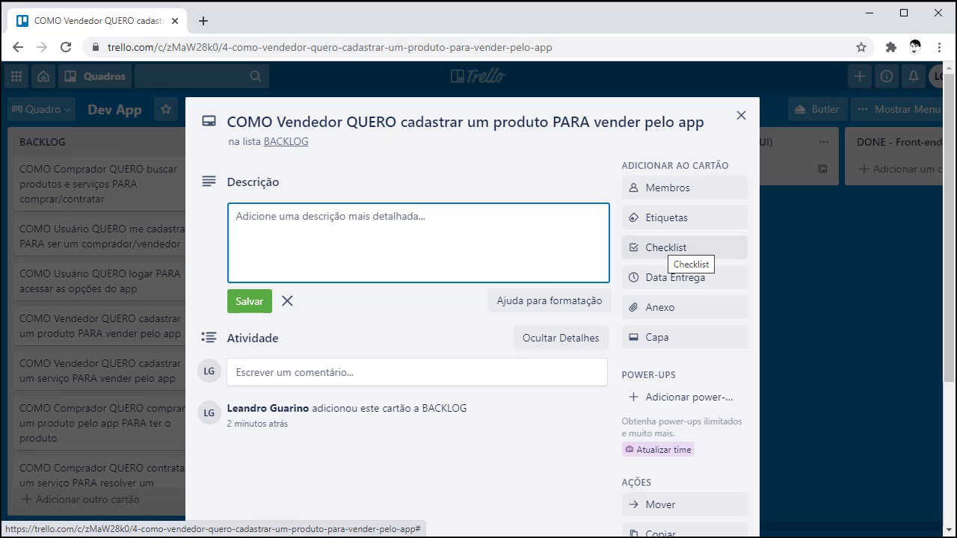
left_click(669, 247)
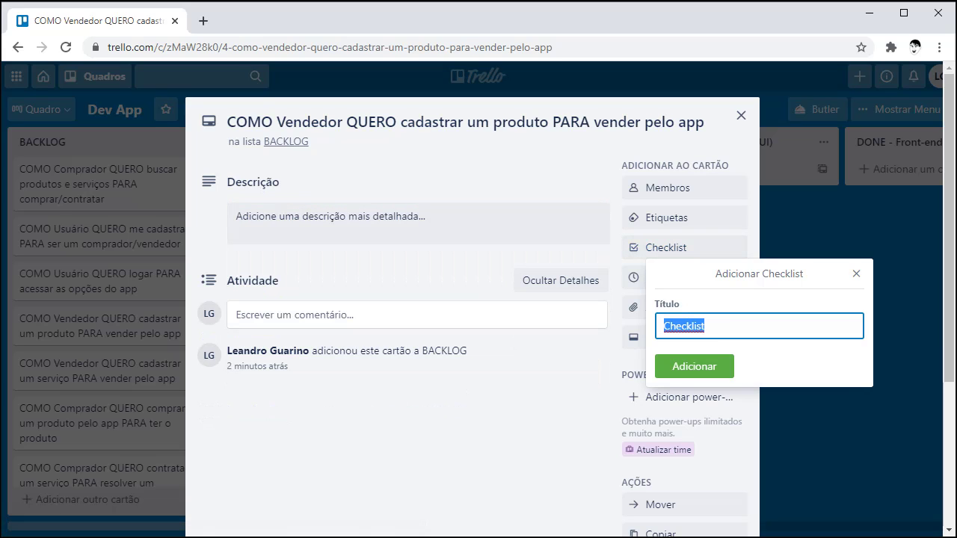
key("Return")
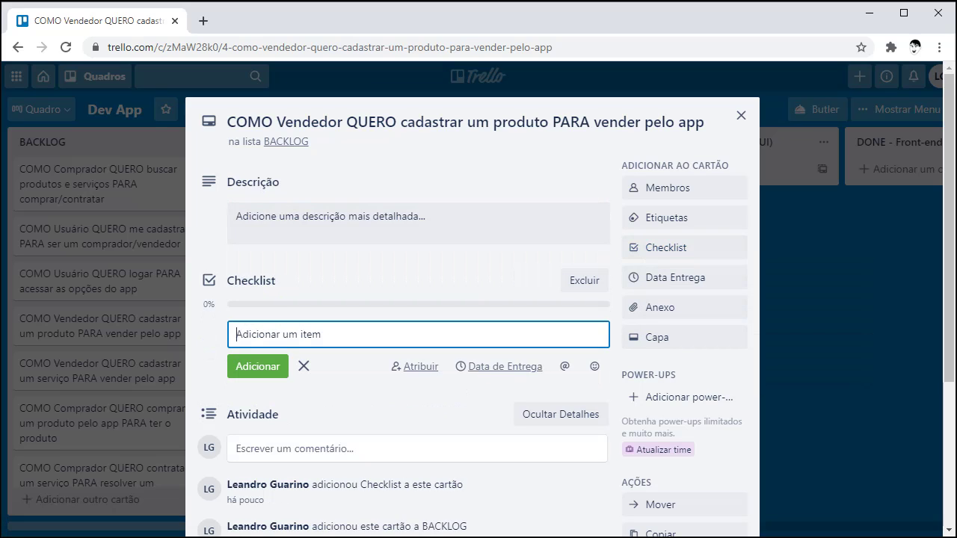
- Add the checklist items "Desenvolvimento da UI" and "Implementação da UI em React Native"
type("Desn")
key("BackSpace")
key("BackSpace")
type("senvolvimento da")
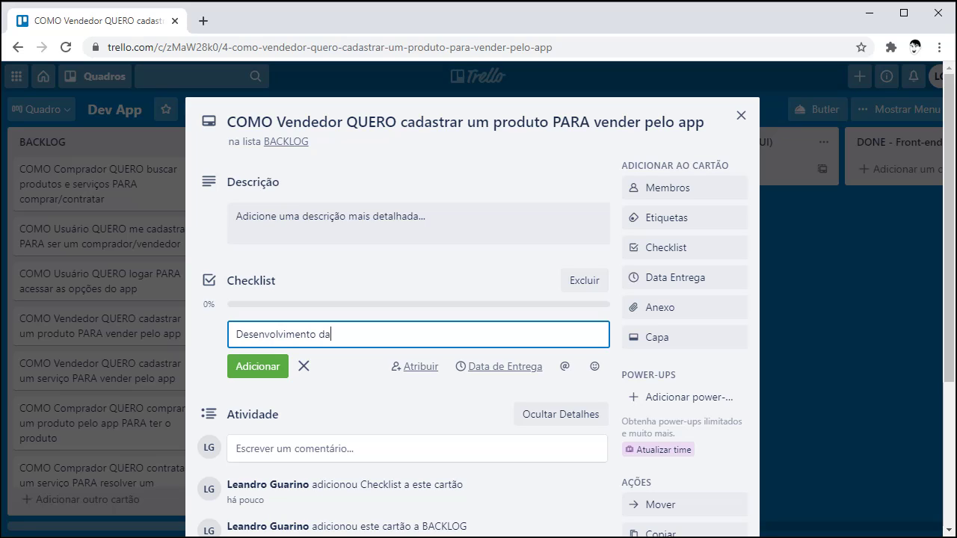
type(" UI")
key("Return")
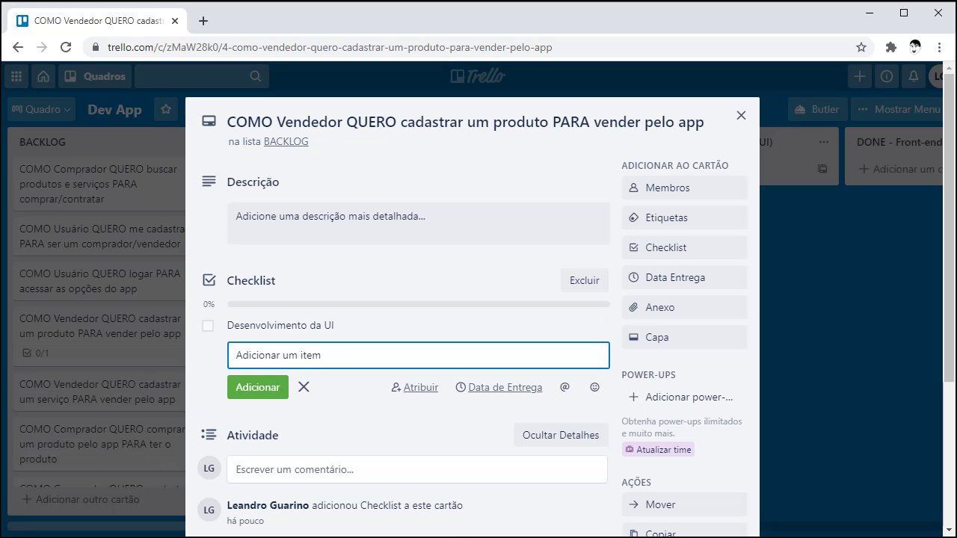
type("Implementação da UI e")
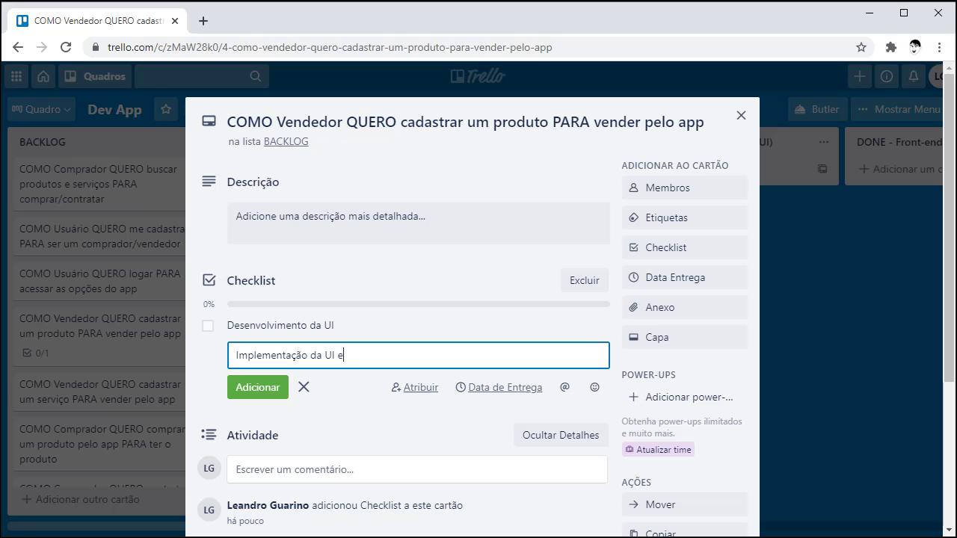
type("m React Native")
key("Return")
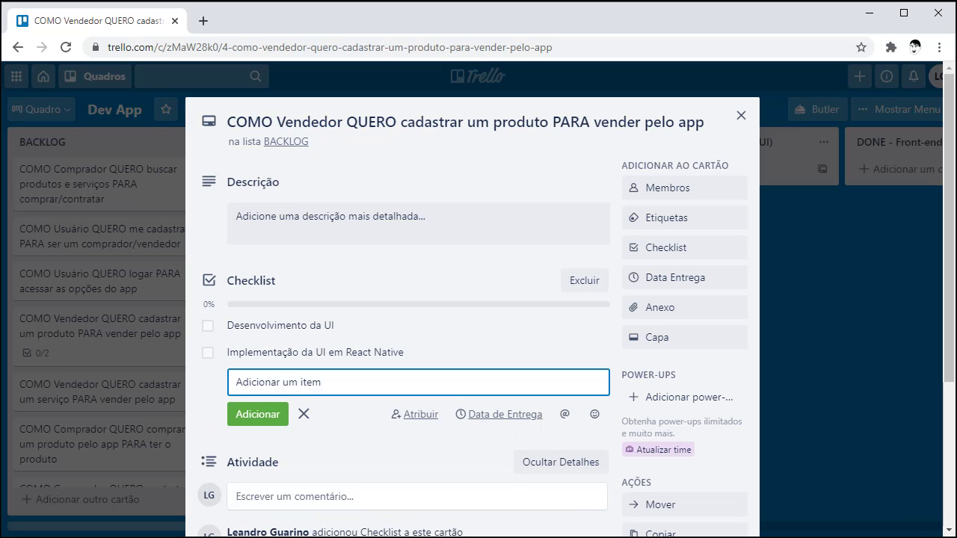
- Add the checklist items "Implementação do End point na API" and "Modelagem do BD"
type("Implementação do End")
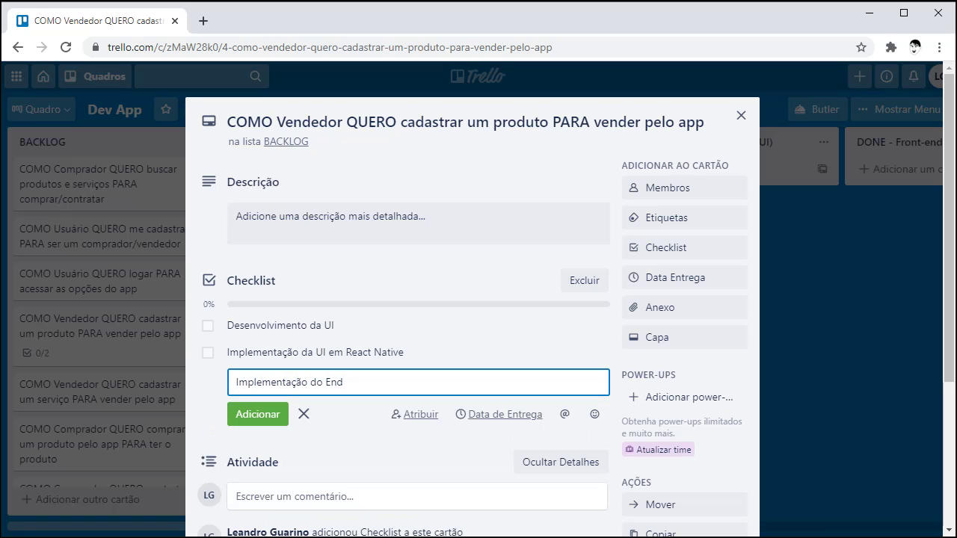
type(" point na API")
key("Return")
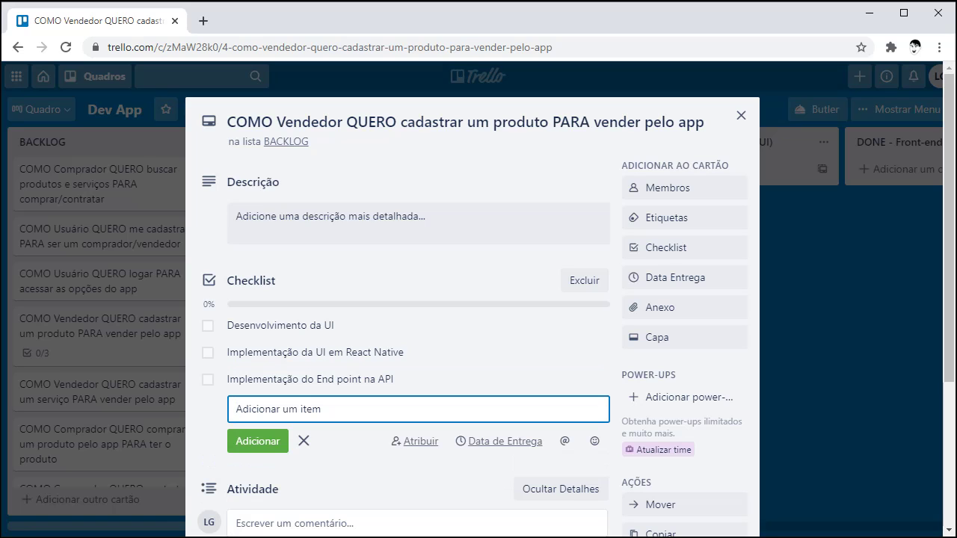
type("Modelagem do BD")
key("Return")
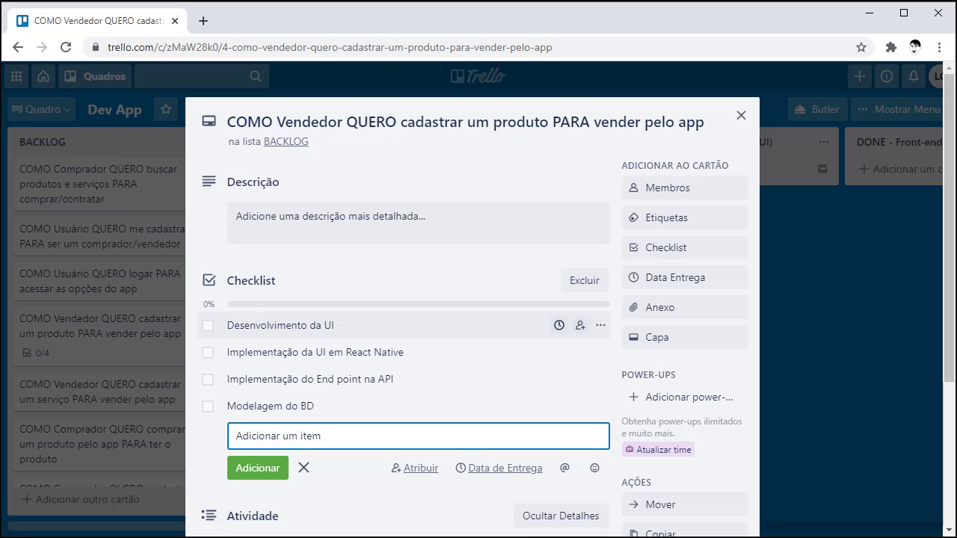
- Mark all four checklist items on the product registration card as complete
left_click(208, 326)
left_click(208, 352)
left_click(208, 379)
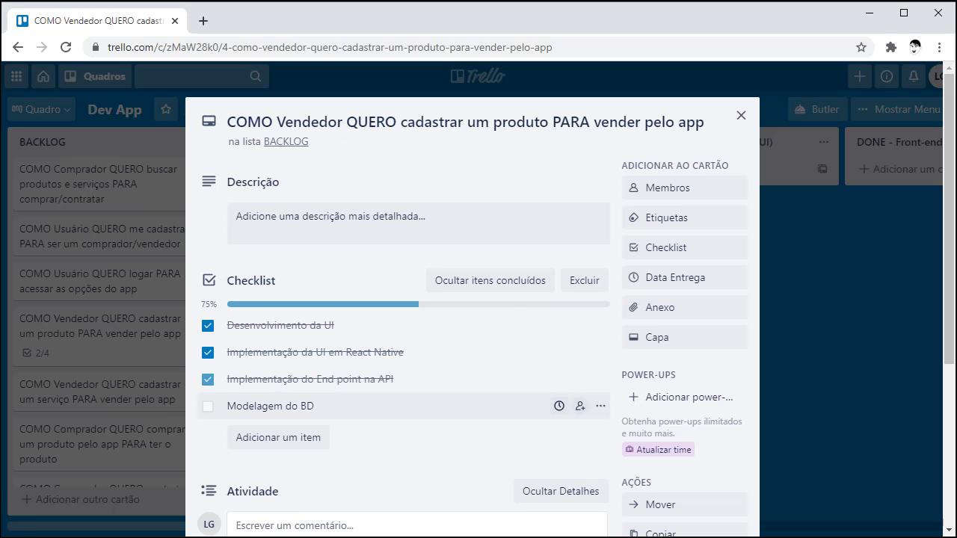
left_click(208, 406)
left_click(208, 406)
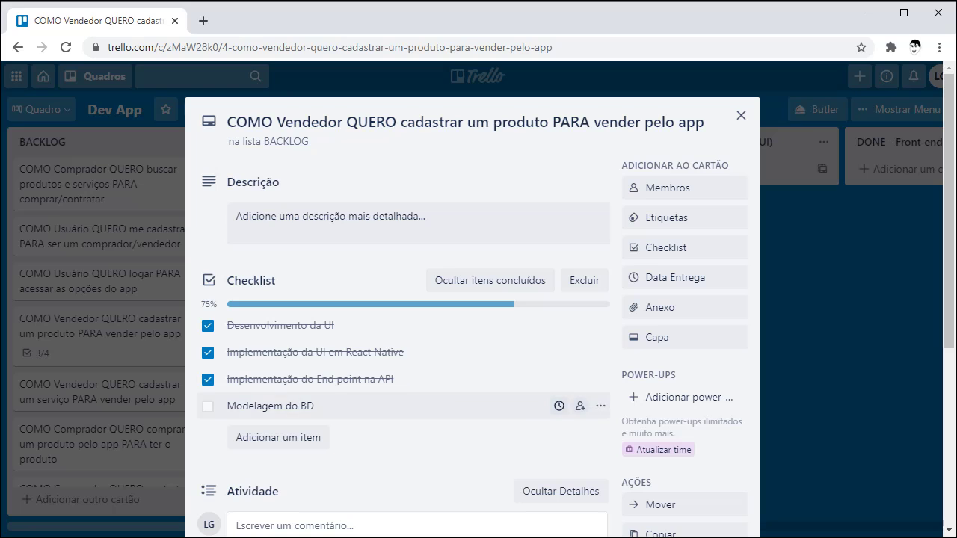
left_click(207, 406)
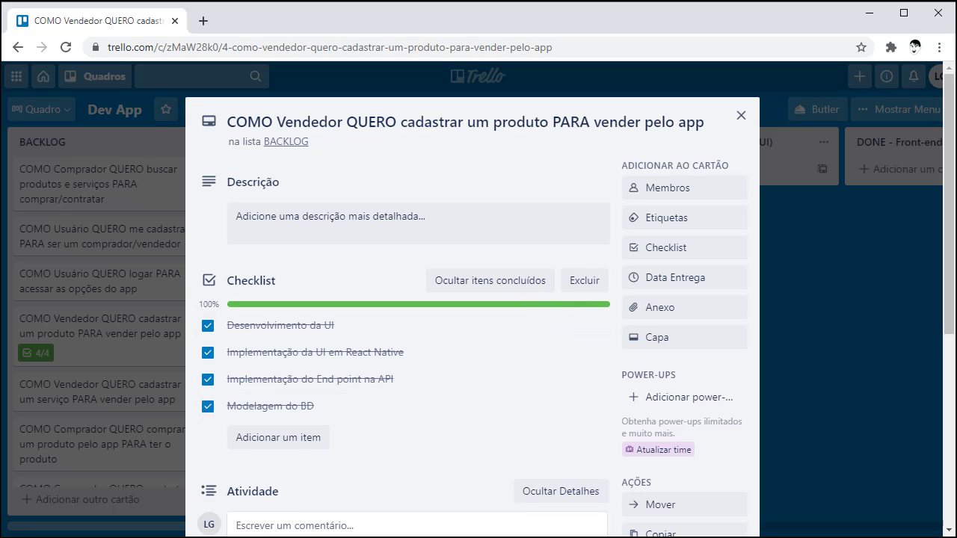
- Delete the checklist from the product registration card and close the card
left_click(584, 280)
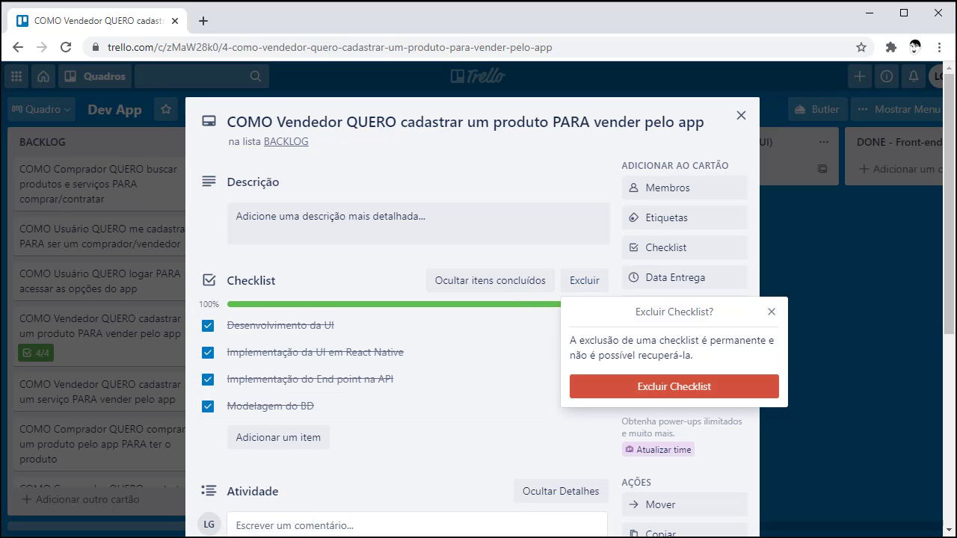
left_click(673, 388)
key("Escape")
scroll(104, 321, "down", 1)
scroll(105, 322, "up", 1)
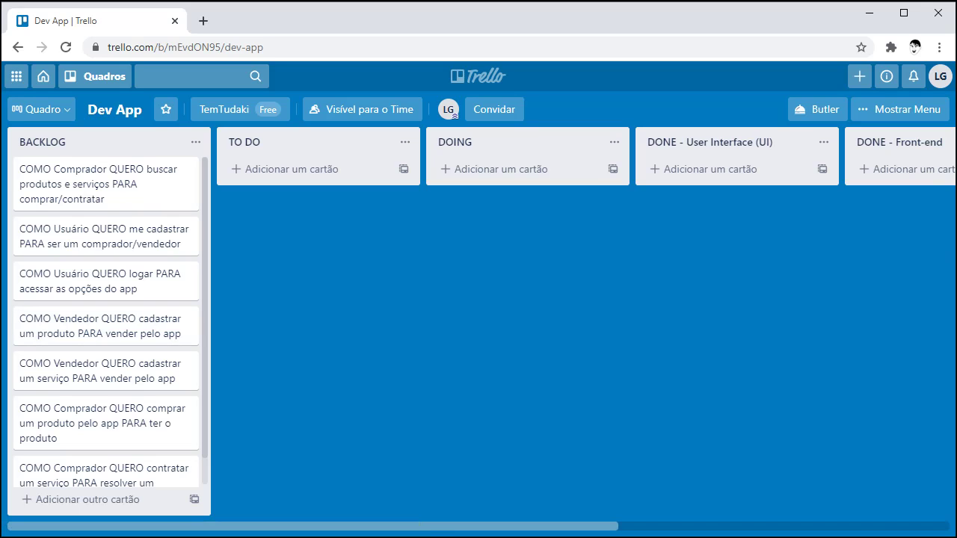
scroll(479, 322, "right", 5)
scroll(479, 321, "left", 2)
scroll(478, 322, "right", 4)
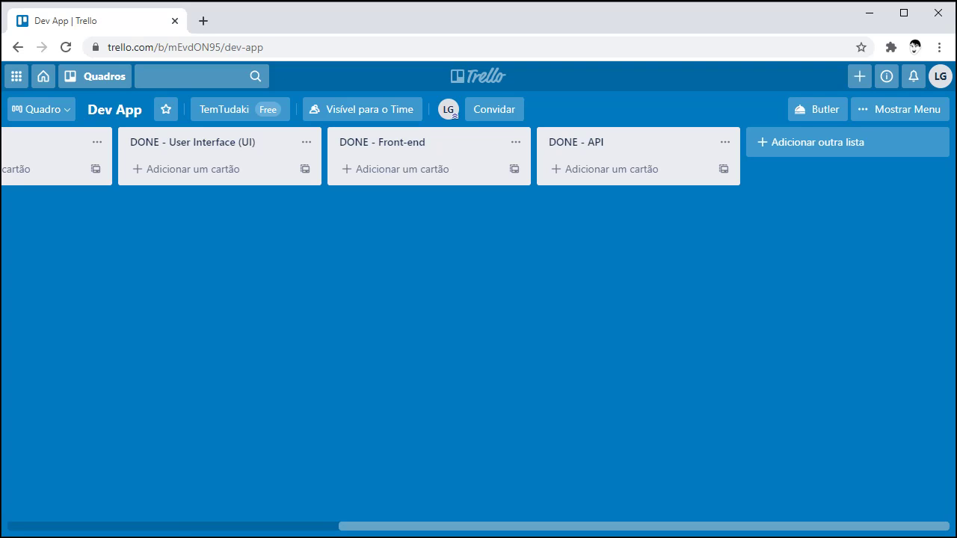
scroll(479, 322, "left", 2)
scroll(478, 322, "left", 5)
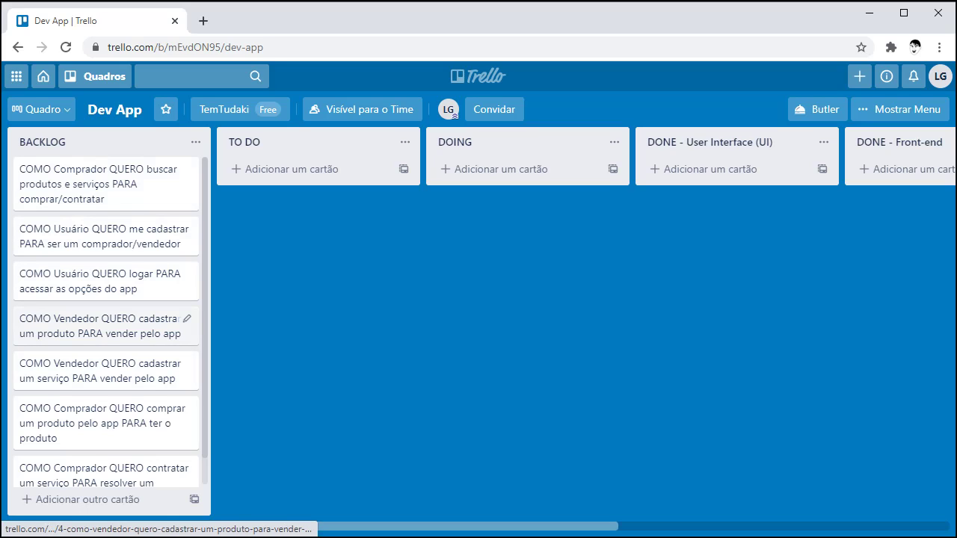
- Add a BACKLOG card titled "COMO Usuário QUERO fazer logout PARA sair do app" and stop adding cards
scroll(112, 370, "down", 1)
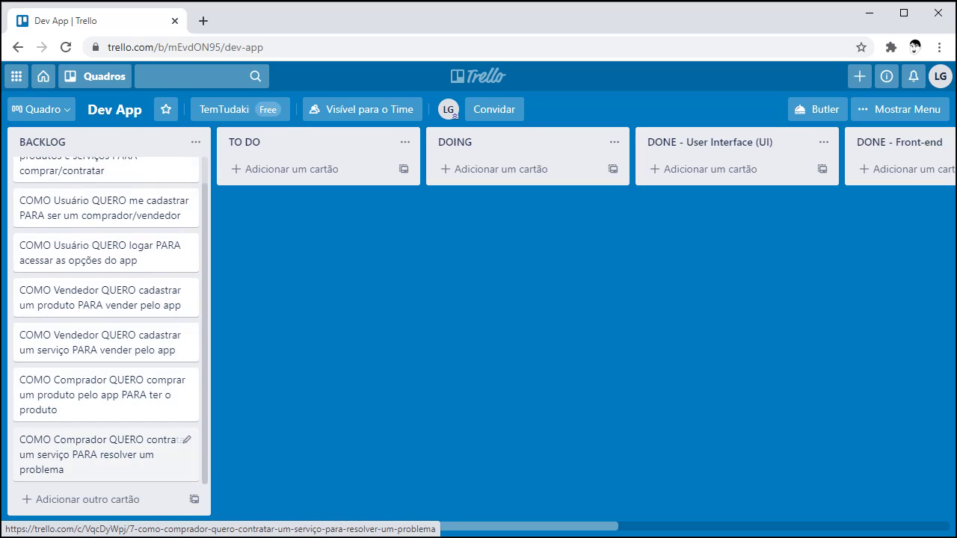
left_click(79, 499)
type("COMO Usuário QUERO fazer lof")
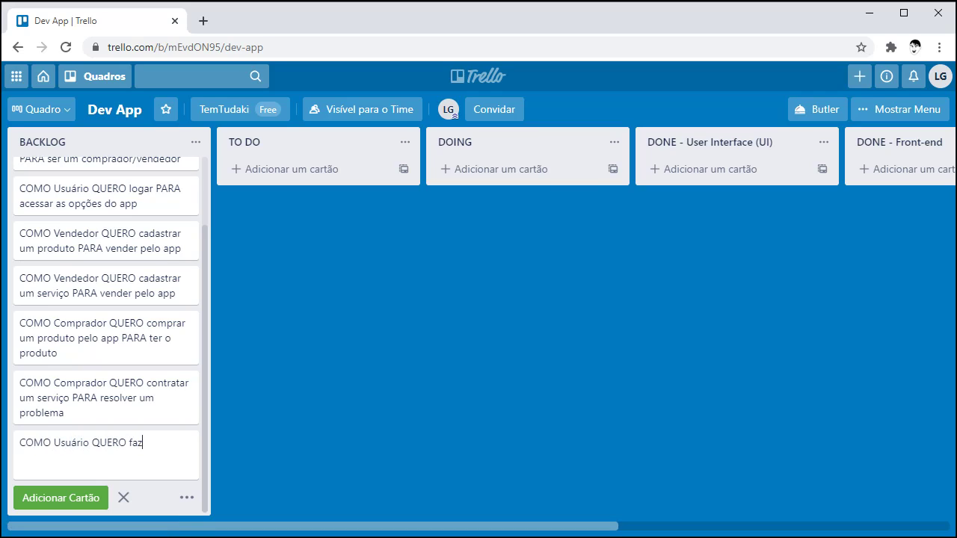
key("BackSpace")
type("gout PARA sair do app")
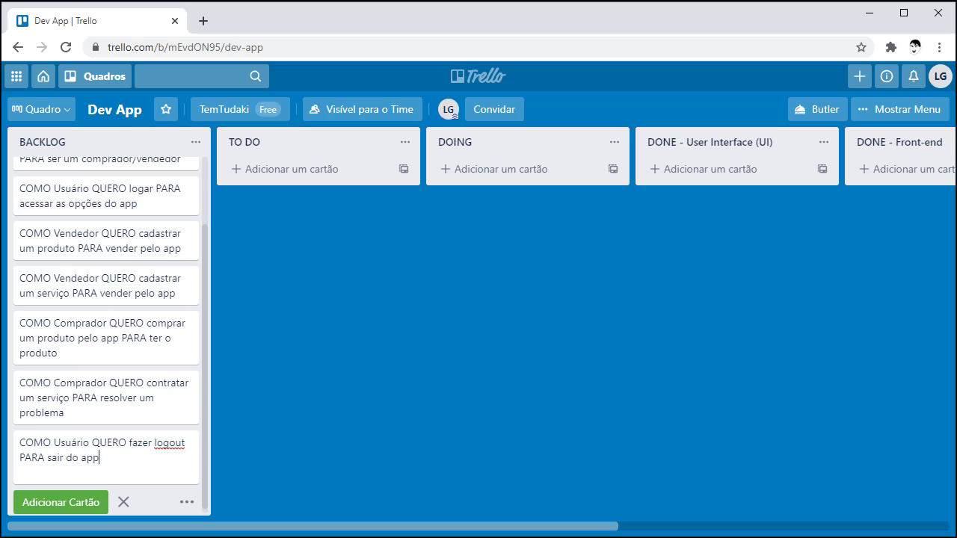
key("Return")
left_click(123, 497)
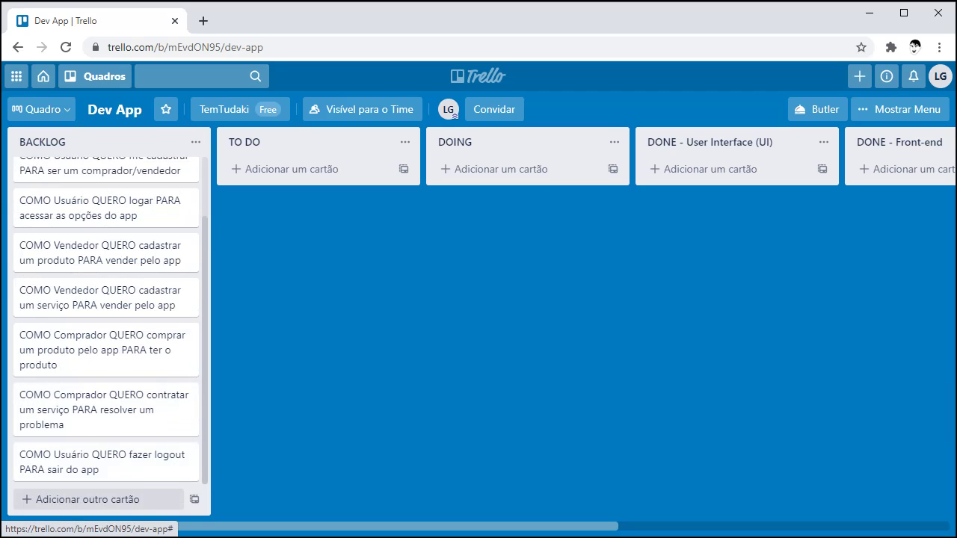
scroll(105, 396, "up", 2)
scroll(105, 281, "down", 2)
scroll(105, 281, "up", 2)
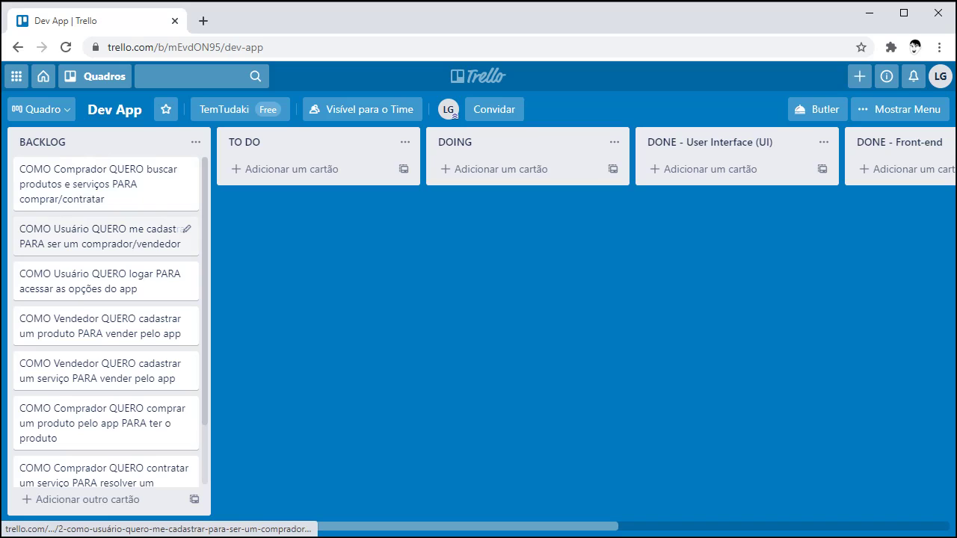
scroll(105, 277, "down", 1)
scroll(104, 371, "up", 1)
scroll(105, 276, "down", 1)
scroll(105, 270, "up", 1)
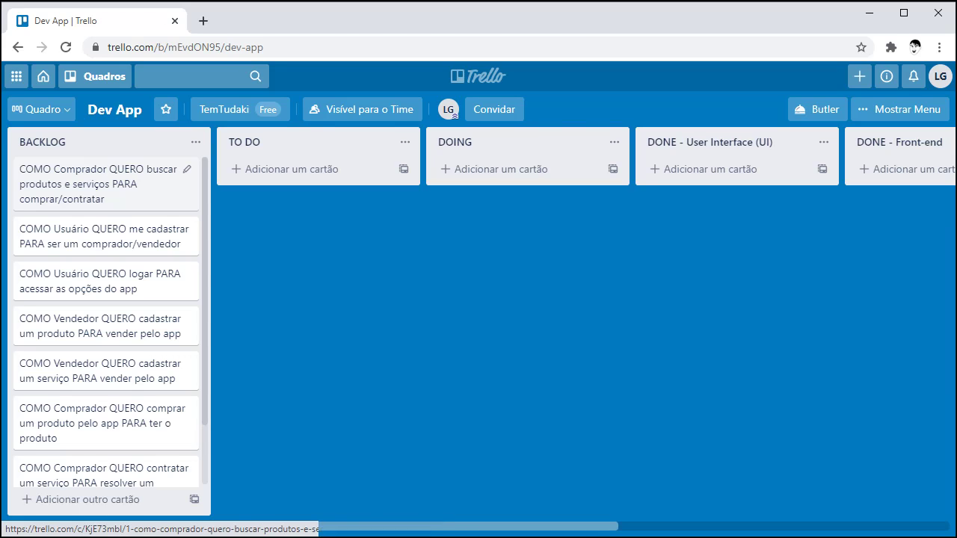
- Assign yourself as a member of the card "COMO Comprador QUERO buscar produtos e serviços PARA comprar/contratar"
left_click(97, 184)
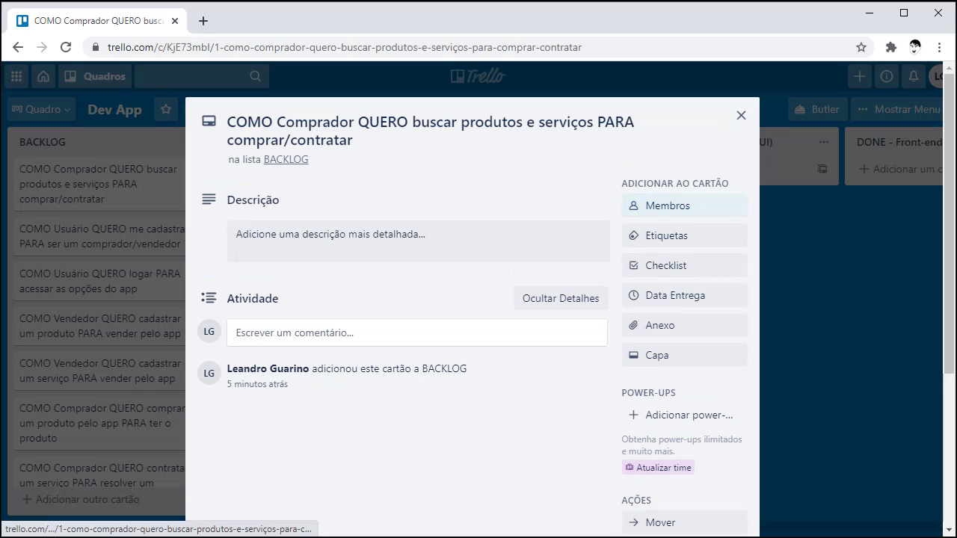
left_click(667, 205)
left_click(742, 333)
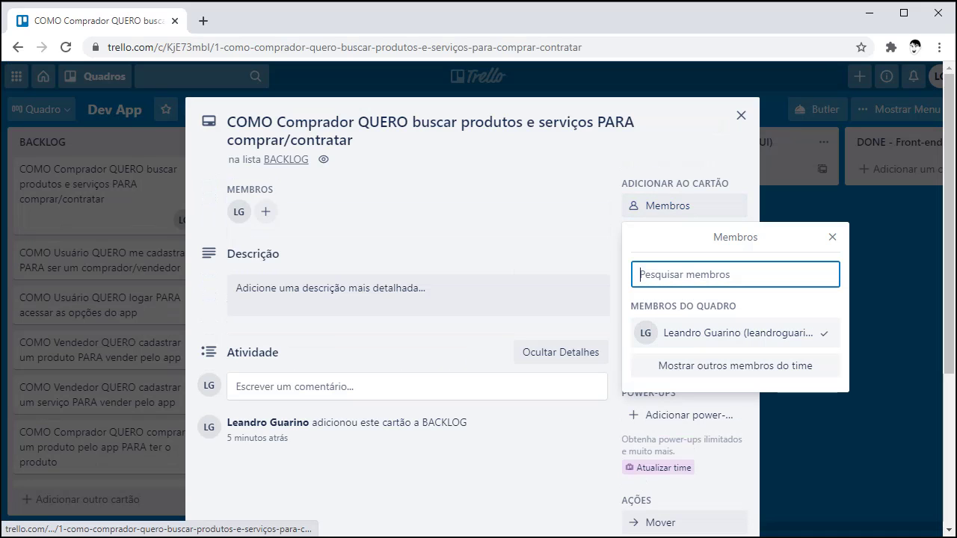
left_click(105, 261)
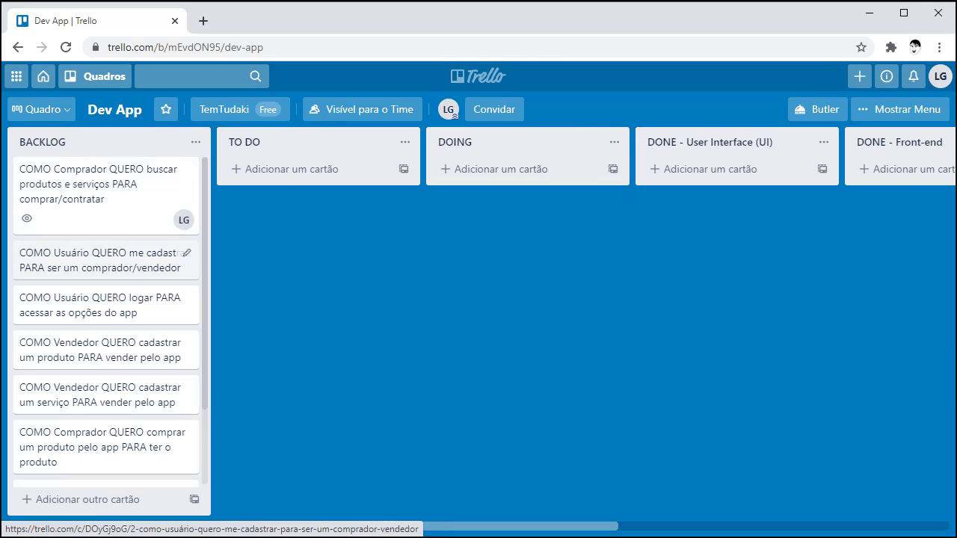
- Assign yourself to the two BACKLOG cards where the Usuário wants to register (me cadastrar) and to log in (logar)
left_click(97, 260)
key("space")
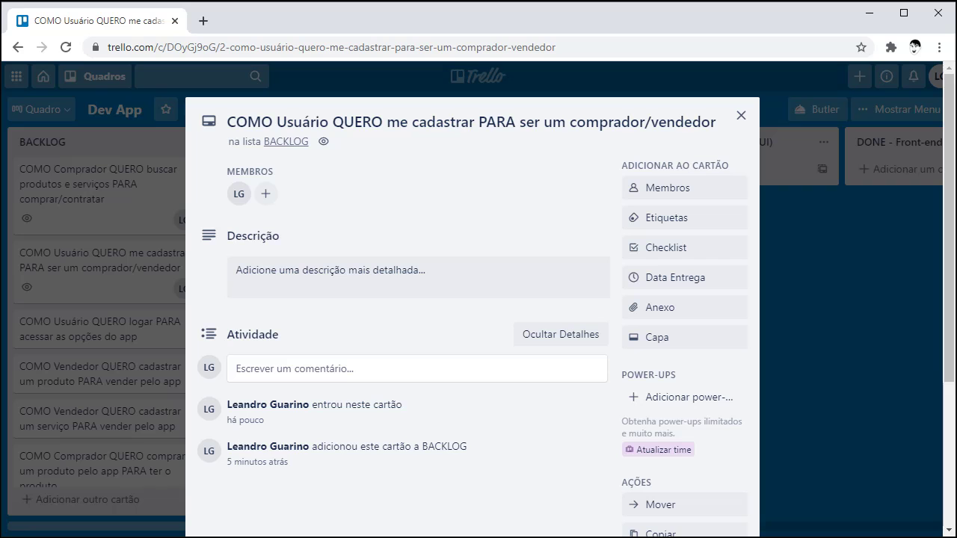
left_click(741, 116)
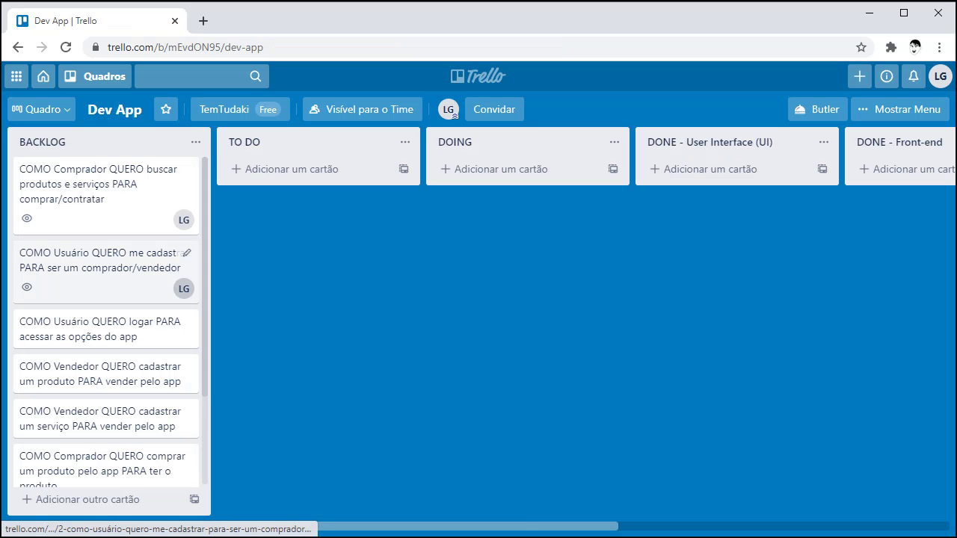
left_click(97, 329)
key("space")
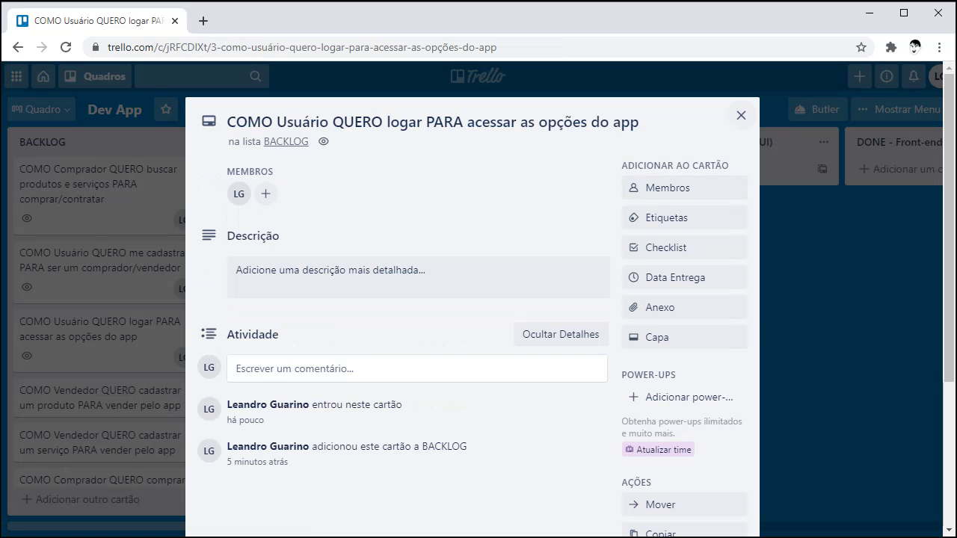
left_click(741, 113)
- Assign yourself to the two Vendedor cards for registering a product and a service
scroll(105, 336, "down", 2)
left_click(97, 252)
key("space")
left_click(743, 116)
left_click(97, 322)
key("space")
left_click(741, 116)
- Assign yourself to the cards for buying a product, hiring a service (contratar um serviço) and logging out (fazer logout)
scroll(104, 337, "down", 2)
left_click(97, 350)
key("space")
key("Escape")
scroll(97, 350, "down", 1)
left_click(97, 410)
key("space")
key("Escape")
scroll(97, 410, "down", 1)
left_click(97, 458)
key("space")
key("Escape")
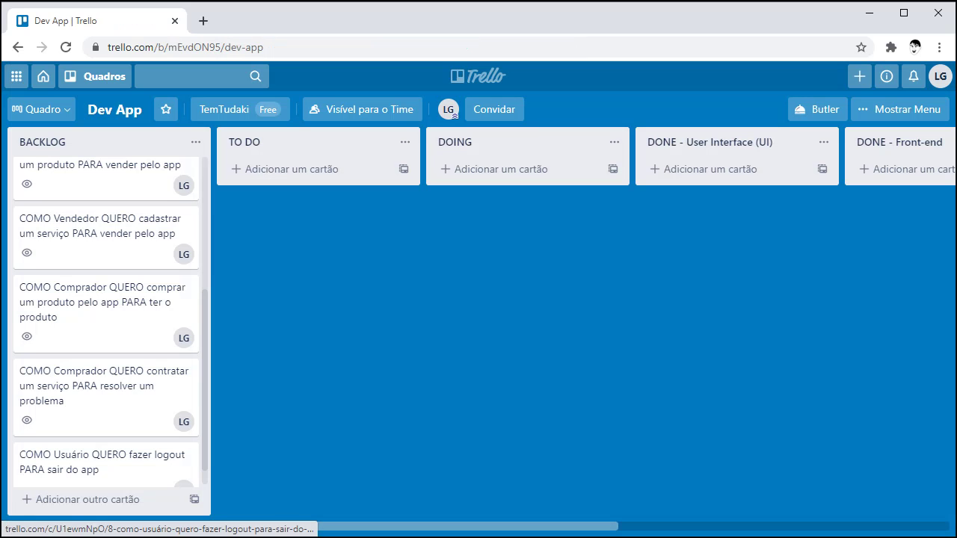
- Move all user story cards from the BACKLOG list to TO DO, keeping their order
scroll(97, 344, "down", 1)
scroll(97, 344, "up", 4)
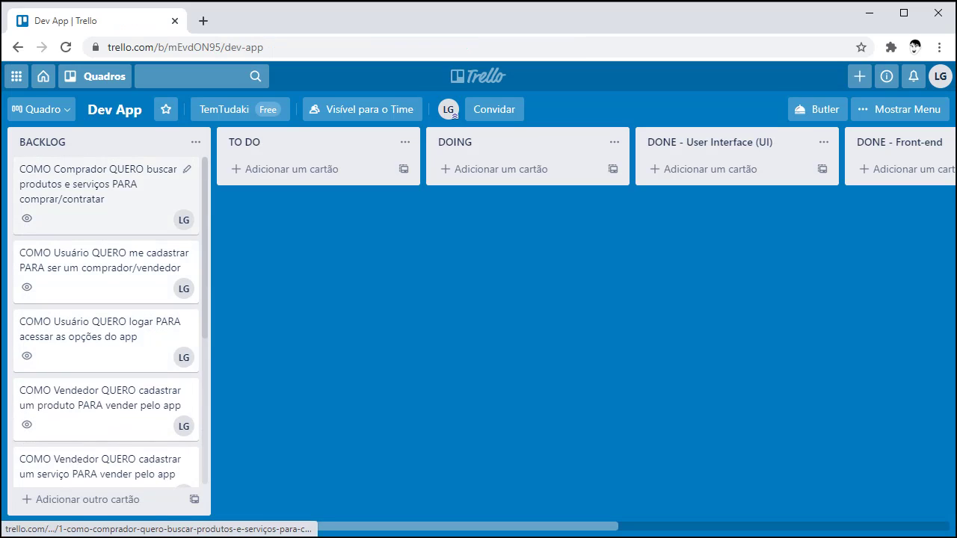
left_click_drag(98, 186, 307, 187)
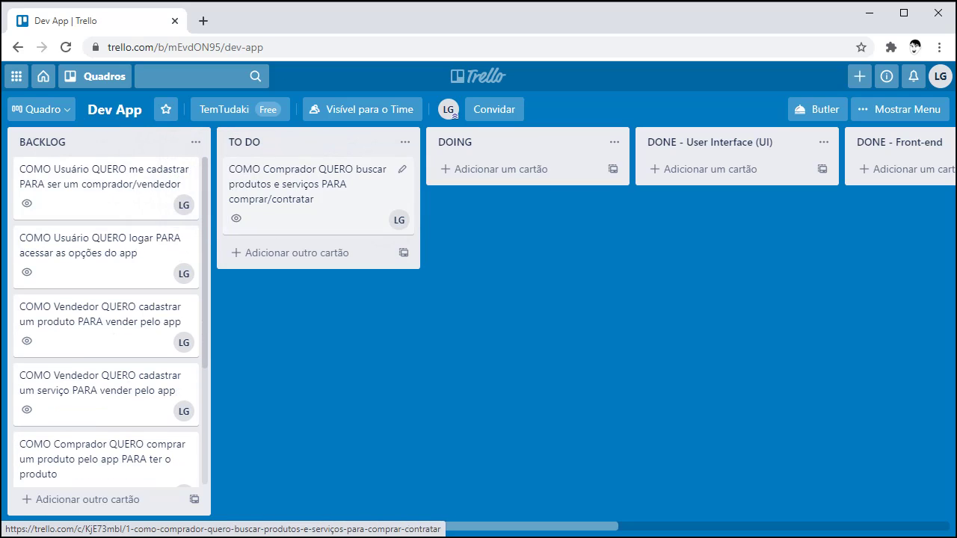
left_click_drag(98, 179, 318, 336)
left_click_drag(97, 180, 314, 433)
left_click_drag(98, 179, 310, 419)
- Reorder TO DO so the "me cadastrar" card comes first and the "logar" card second, above the "buscar produtos e serviços" card
scroll(314, 336, "up", 10)
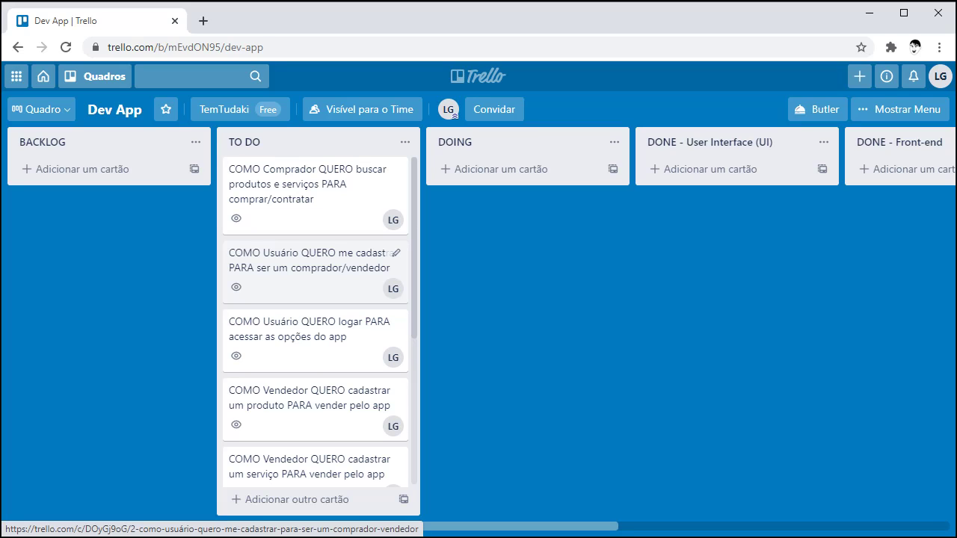
left_click_drag(314, 270, 314, 187)
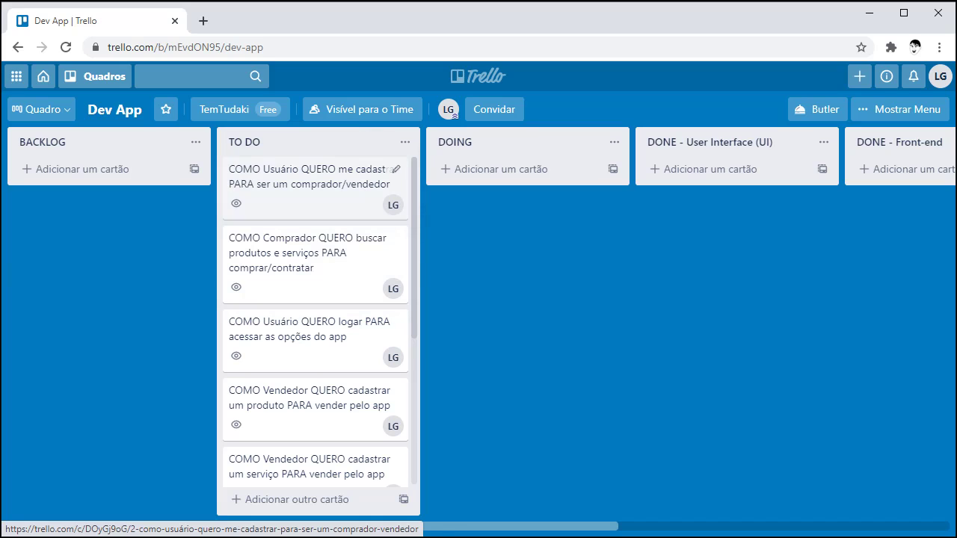
left_click_drag(314, 336, 314, 217)
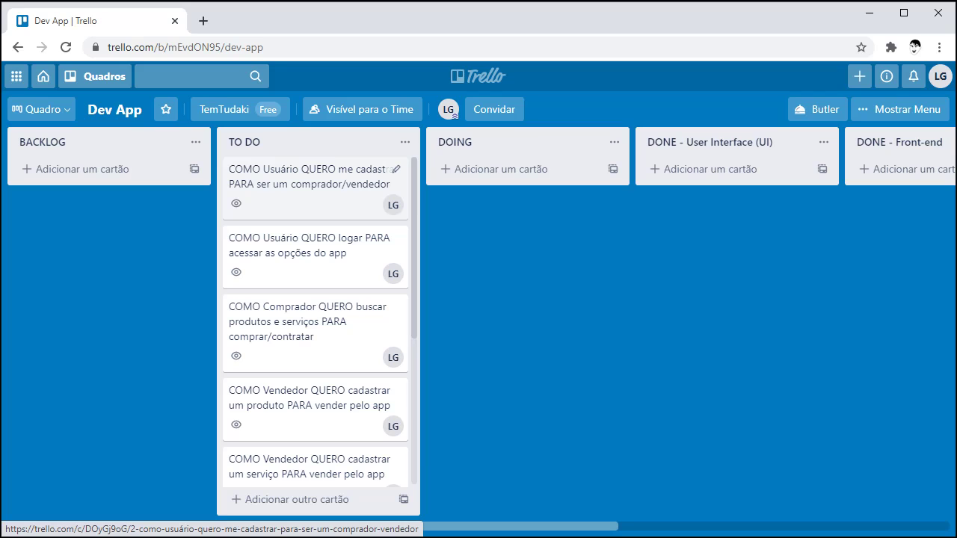
- Move the card "COMO Usuário QUERO me cadastrar PARA ser um comprador/vendedor" from TO DO to DOING
left_click(314, 177)
key("Escape")
left_click_drag(315, 187, 524, 187)
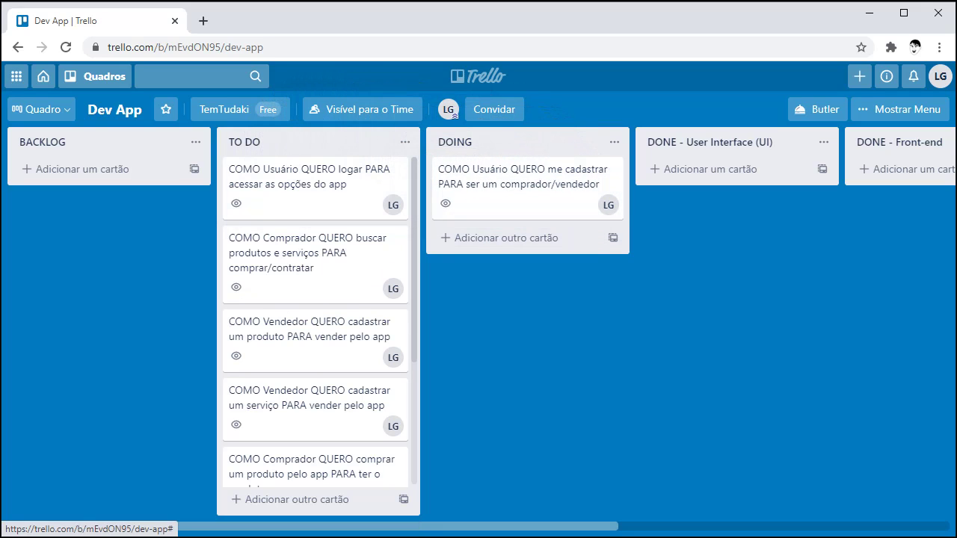